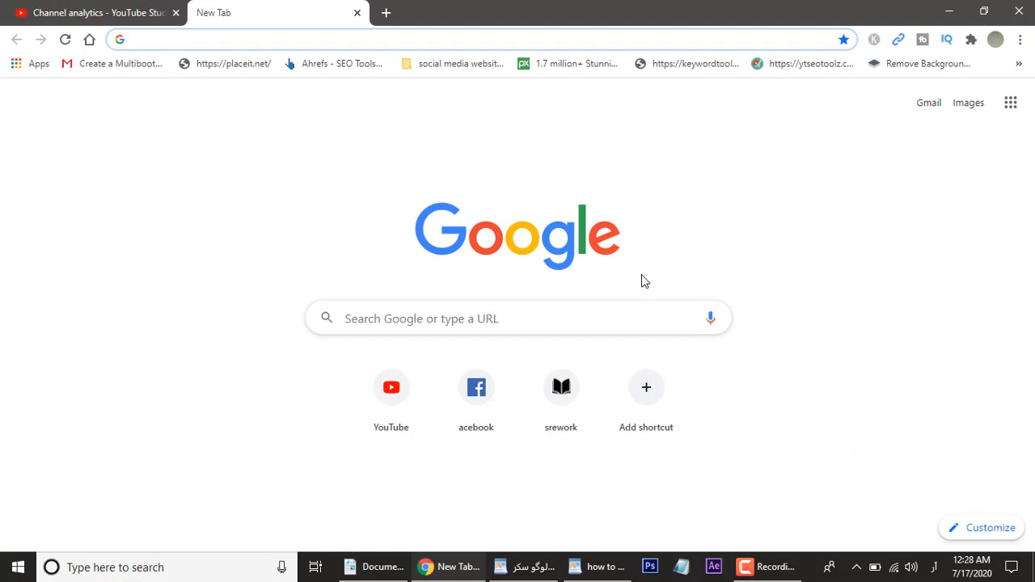
Step: Search Google for "transparent logo png free download"
{"action": "left_click", "coordinate": [604, 312]}
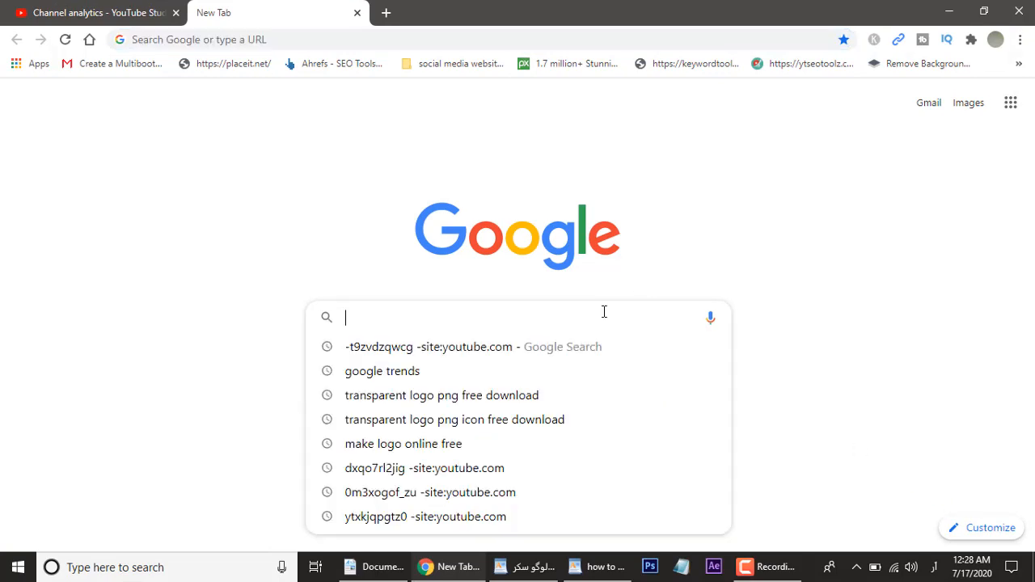
{"action": "type", "text": "تر"}
{"action": "key", "text": "BackSpace"}
{"action": "key", "text": "BackSpace"}
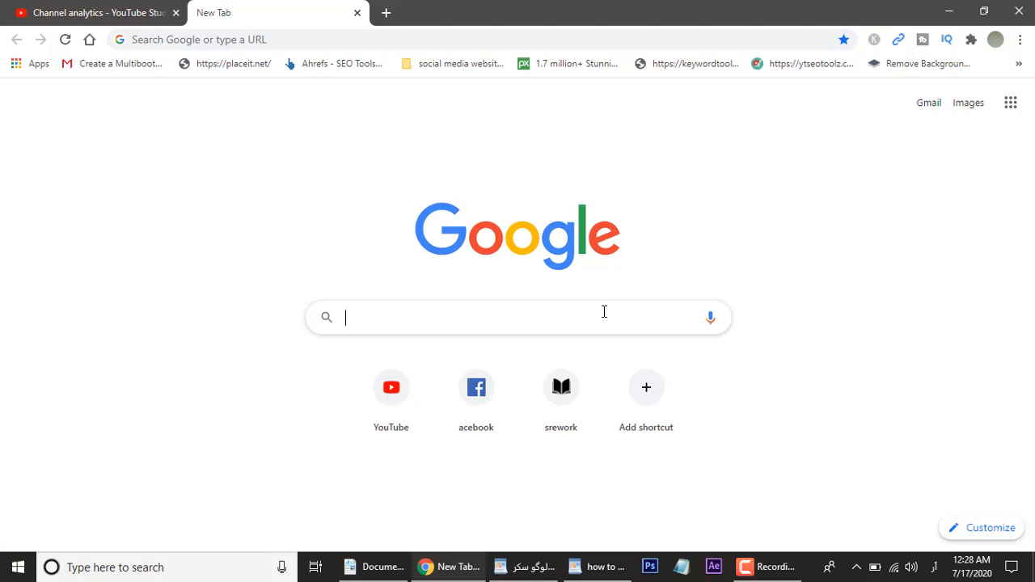
{"action": "key", "text": "alt+shift"}
{"action": "type", "text": "tr"}
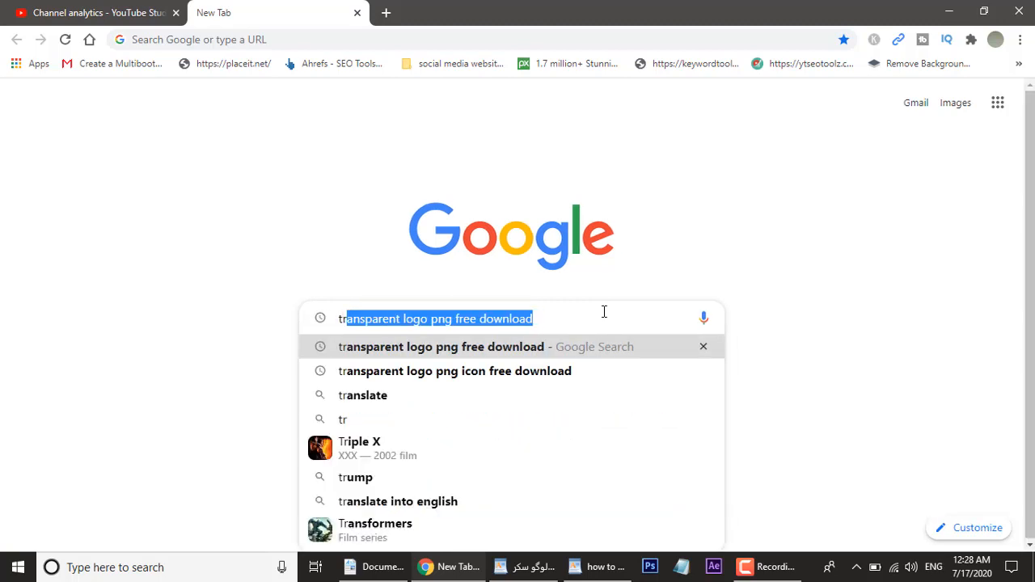
{"action": "key", "text": "Return"}
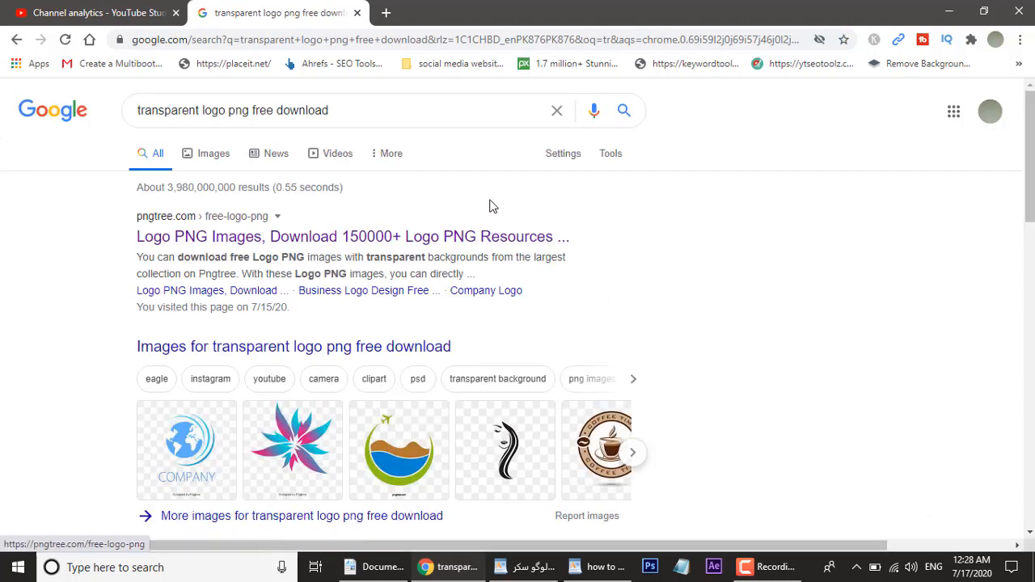
Step: Open the pngtree free logo PNG result in a new tab and scroll through its logos
{"action": "left_click", "coordinate": [443, 243]}
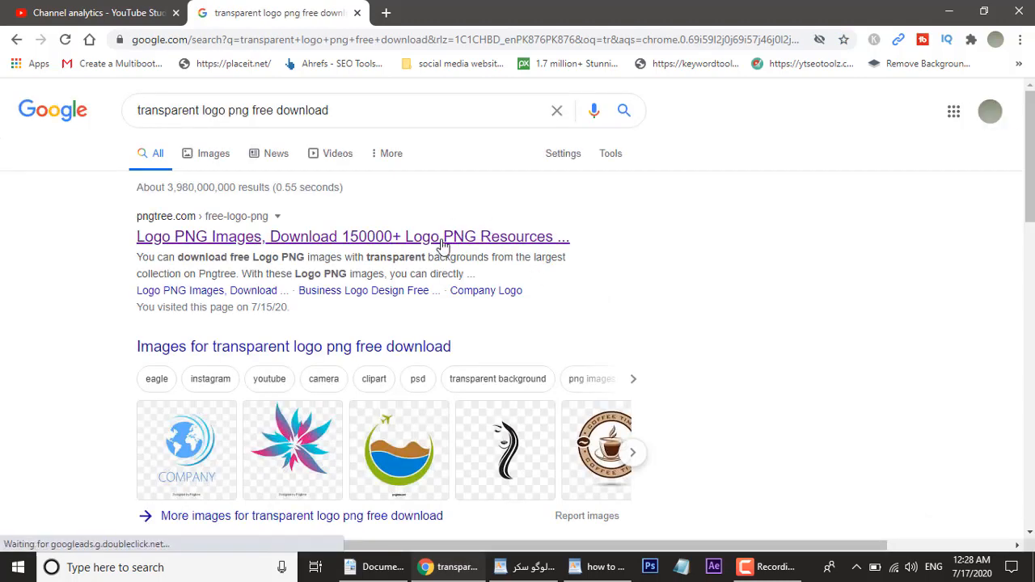
{"action": "left_click", "coordinate": [468, 252]}
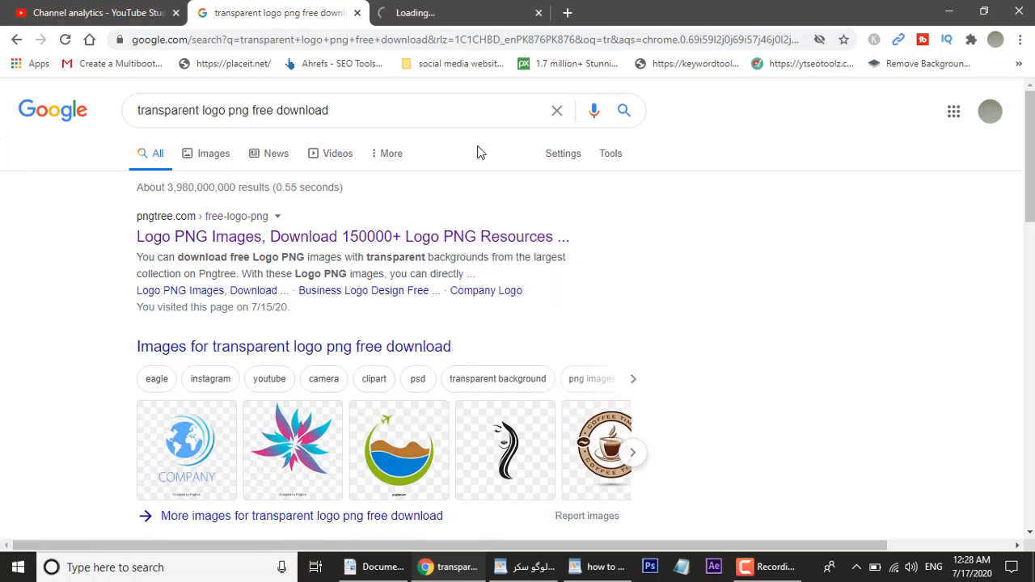
{"action": "left_click", "coordinate": [427, 15]}
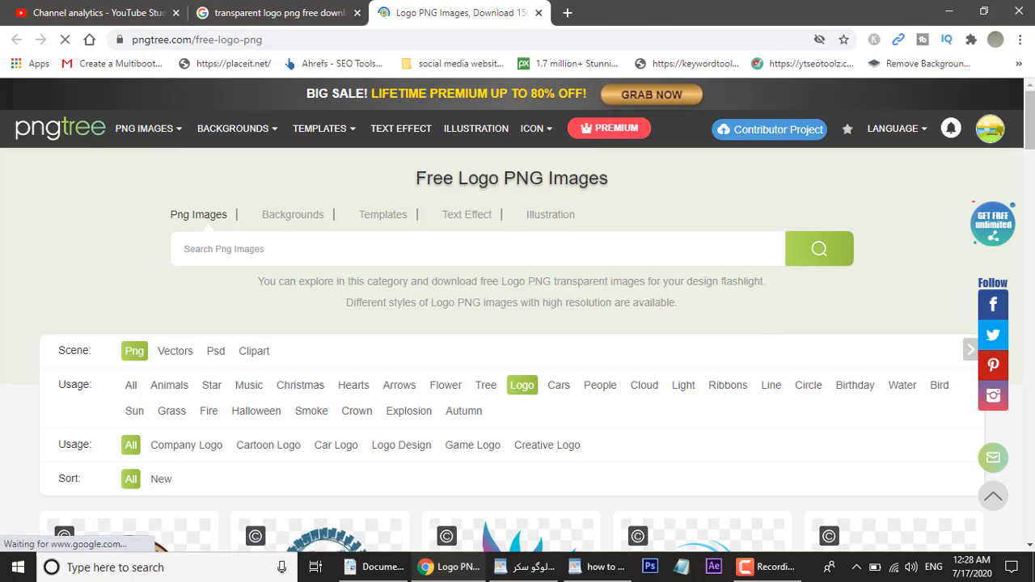
{"action": "left_click_drag", "start_coordinate": [1031, 108], "coordinate": [1031, 340]}
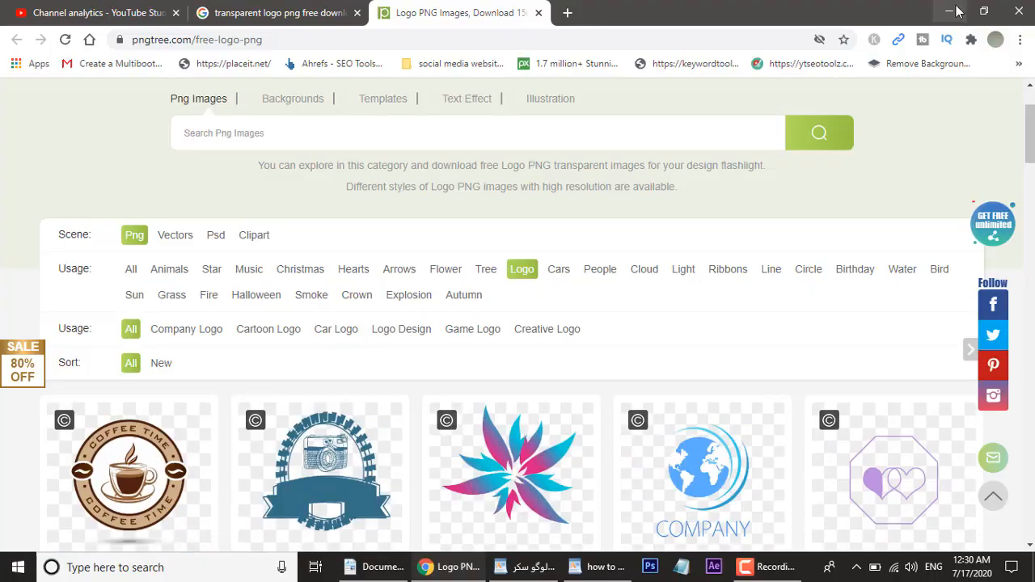
Step: Launch Photoshop CS6 from the desktop and create a new 1280 × 780 pixel document at 72 pixels/inch
{"action": "key", "text": "super+d"}
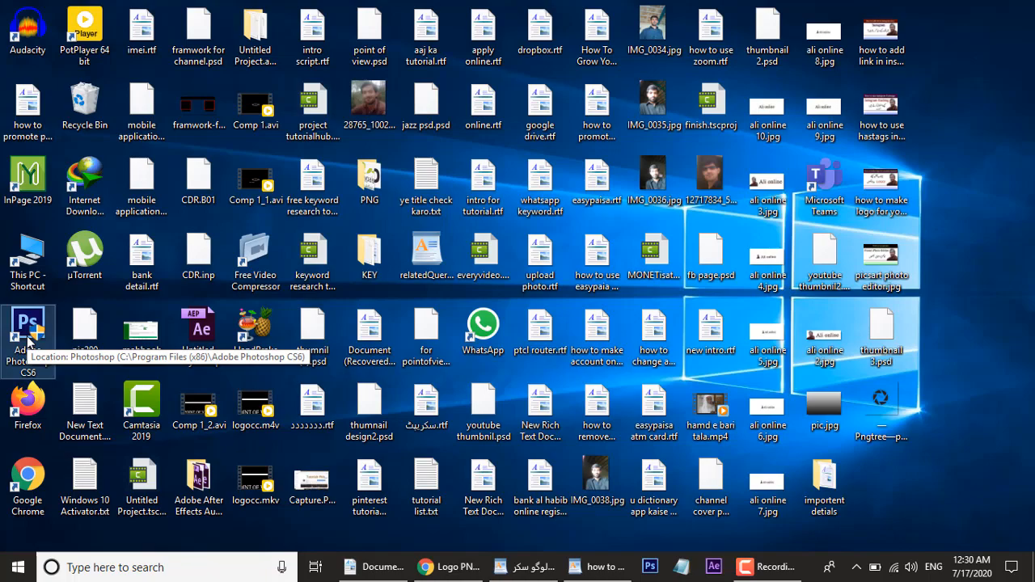
{"action": "double_click", "coordinate": [30, 339]}
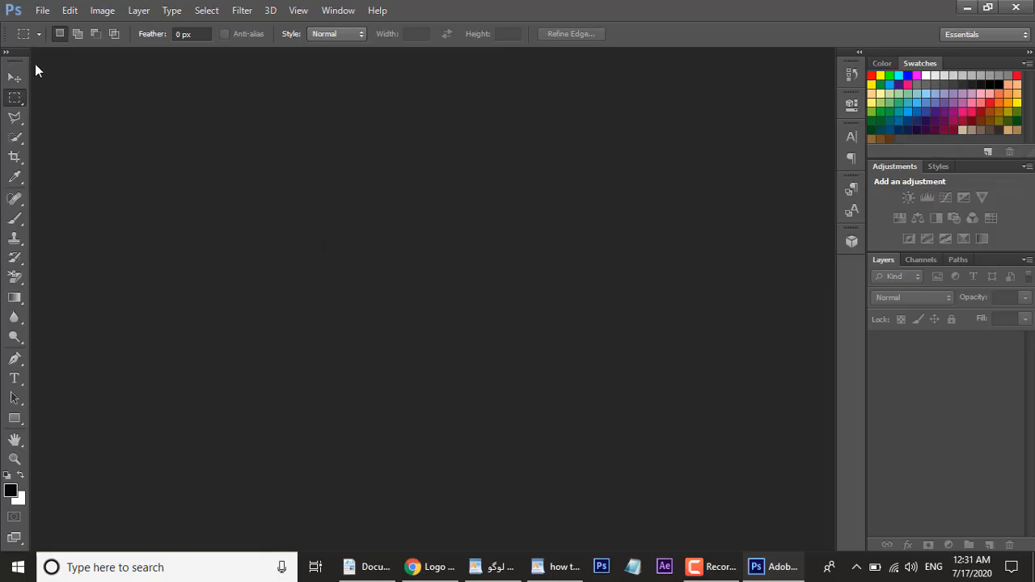
{"action": "left_click", "coordinate": [40, 11]}
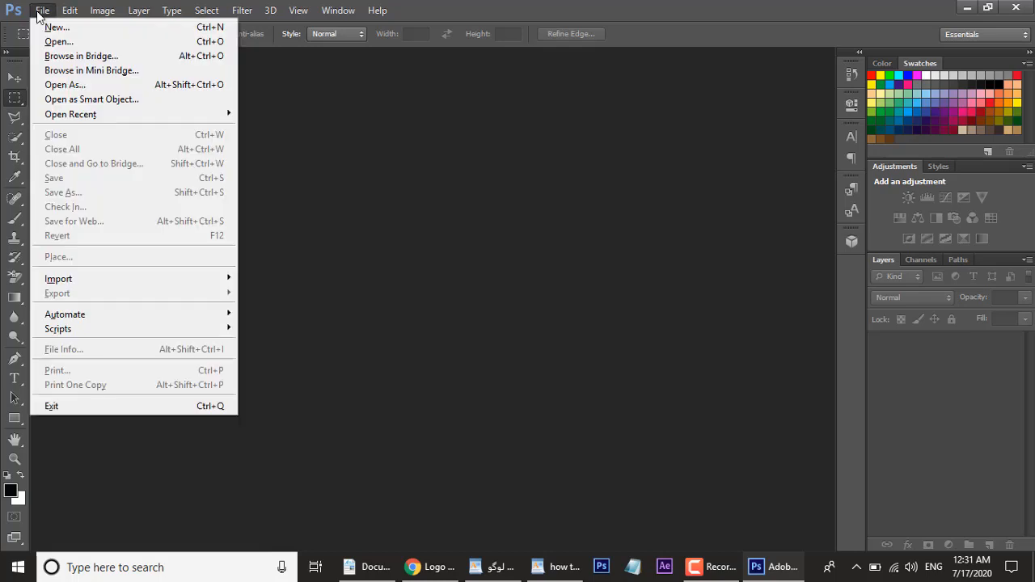
{"action": "left_click", "coordinate": [49, 31]}
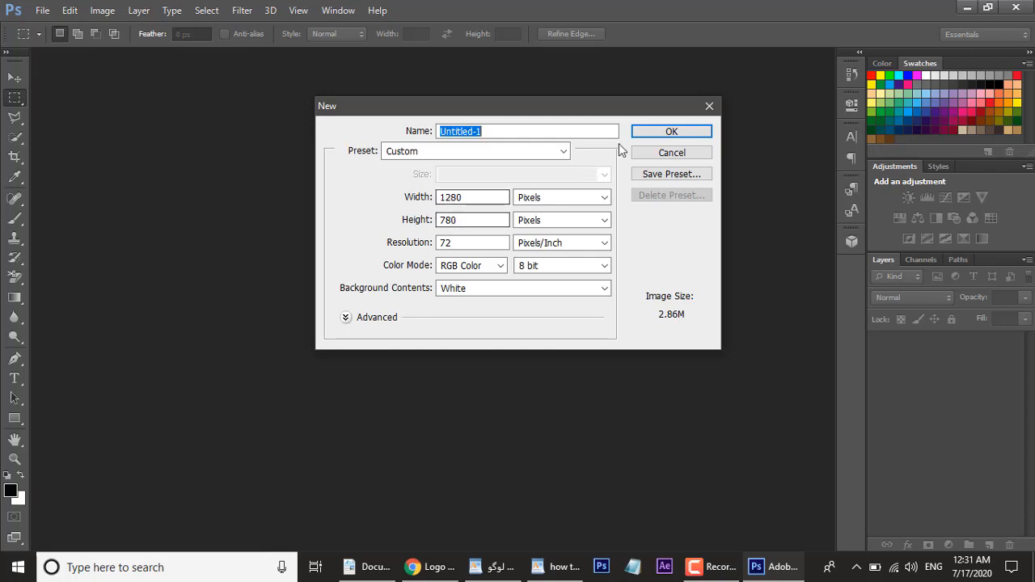
{"action": "left_click", "coordinate": [660, 138]}
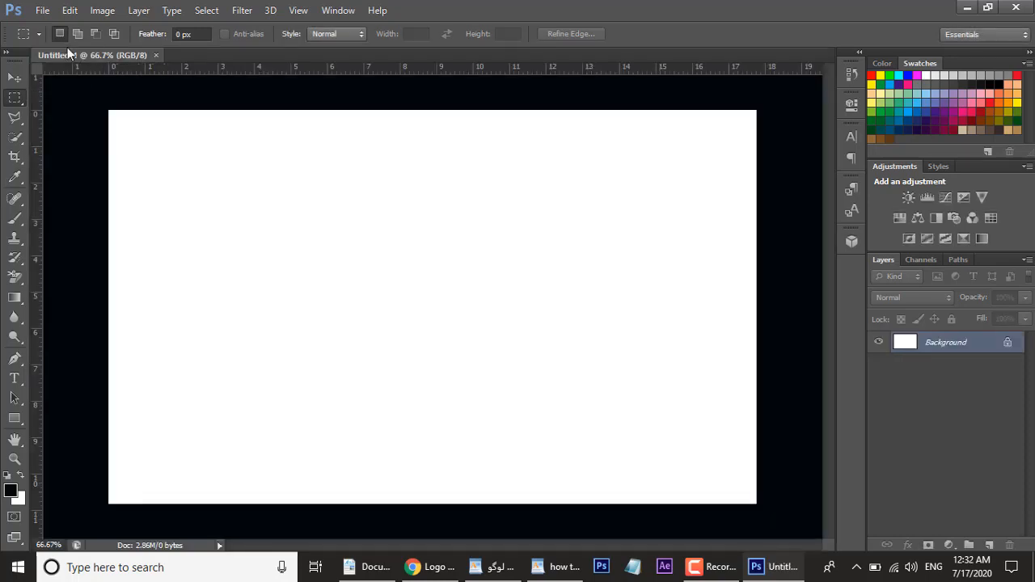
Step: Open the downloaded Pngtree photographer logo PNG file from the Desktop
{"action": "left_click", "coordinate": [38, 11]}
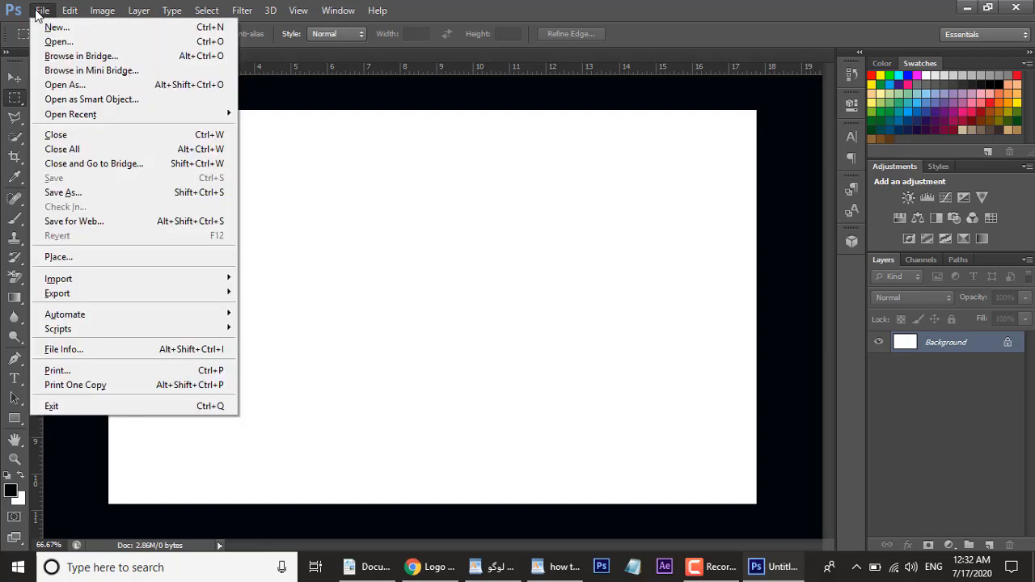
{"action": "left_click", "coordinate": [47, 40]}
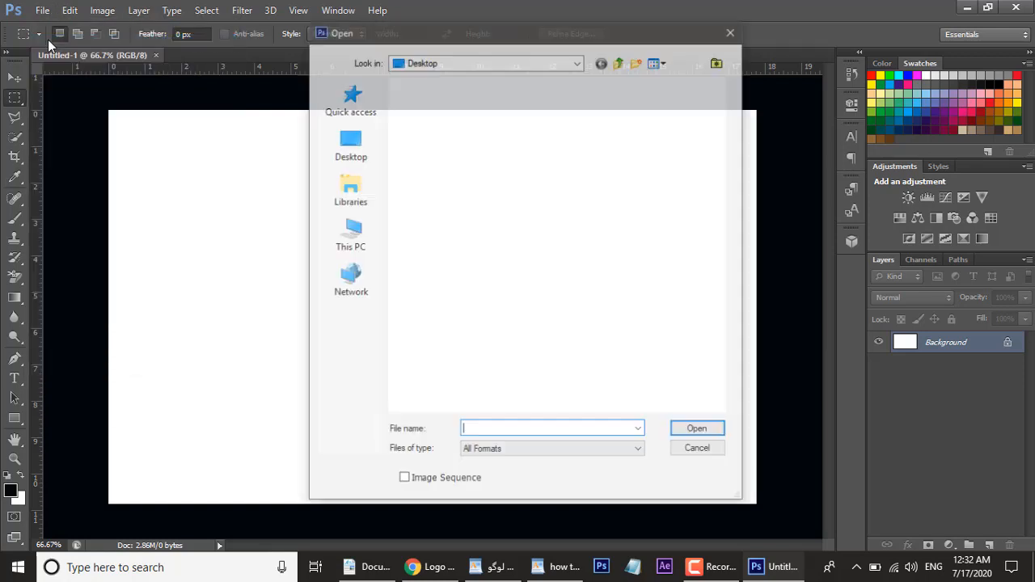
{"action": "left_click", "coordinate": [722, 409]}
{"action": "left_click_drag", "start_coordinate": [723, 409], "coordinate": [722, 409]}
{"action": "left_click", "coordinate": [402, 223]}
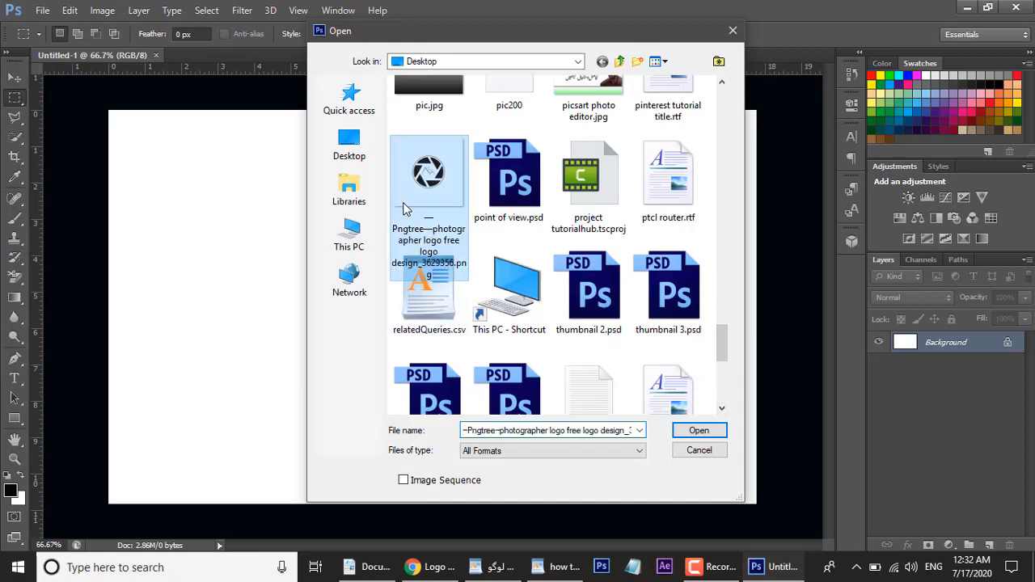
{"action": "left_click", "coordinate": [703, 435]}
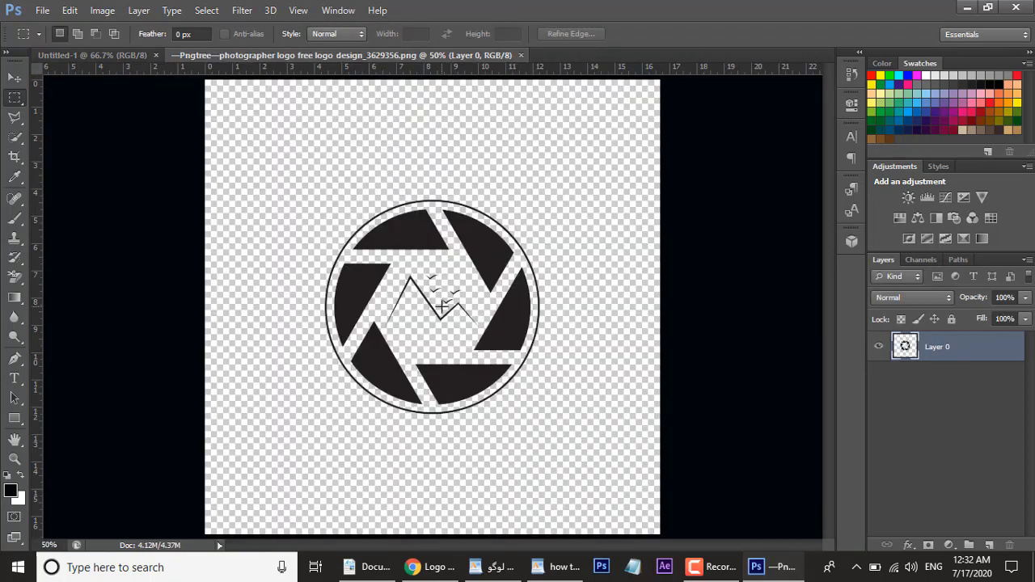
Step: Move the photographer logo into the new Untitled-1 document with the Move tool
{"action": "left_click", "coordinate": [18, 78]}
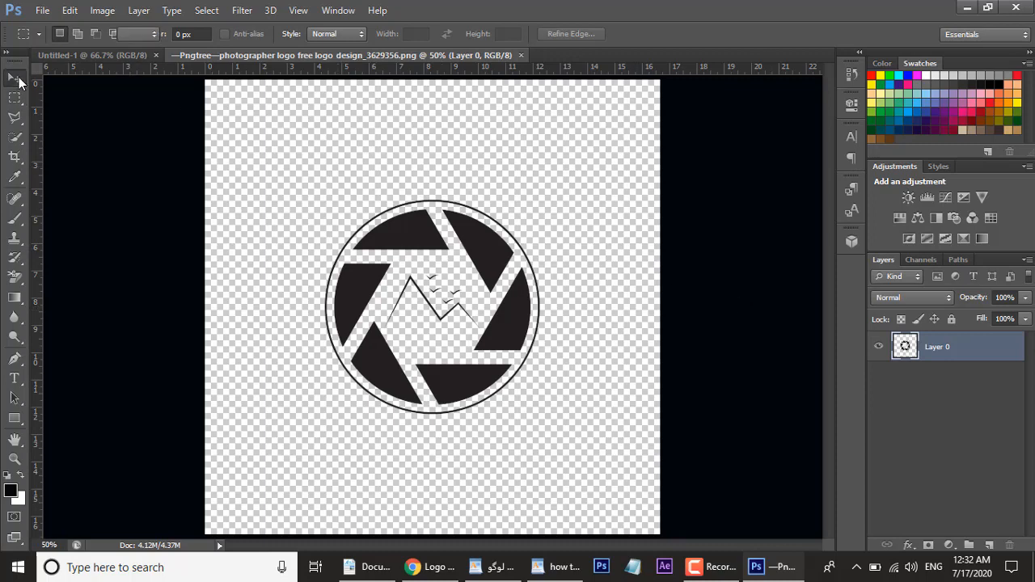
{"action": "left_click_drag", "start_coordinate": [432, 289], "coordinate": [426, 239]}
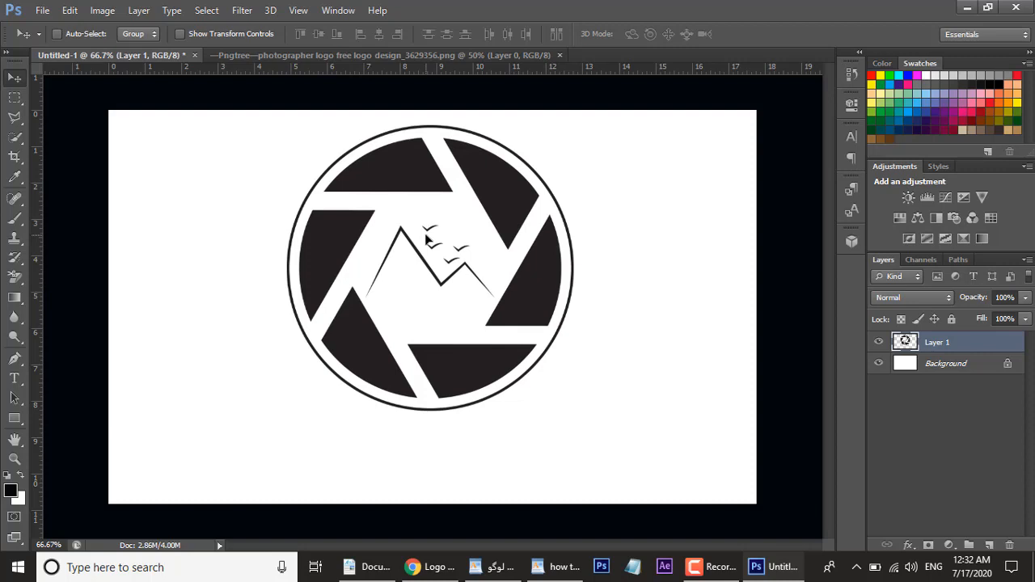
Step: Add the text "Ali onlien" with the Type tool and move it centred below the logo circle
{"action": "left_click", "coordinate": [15, 380]}
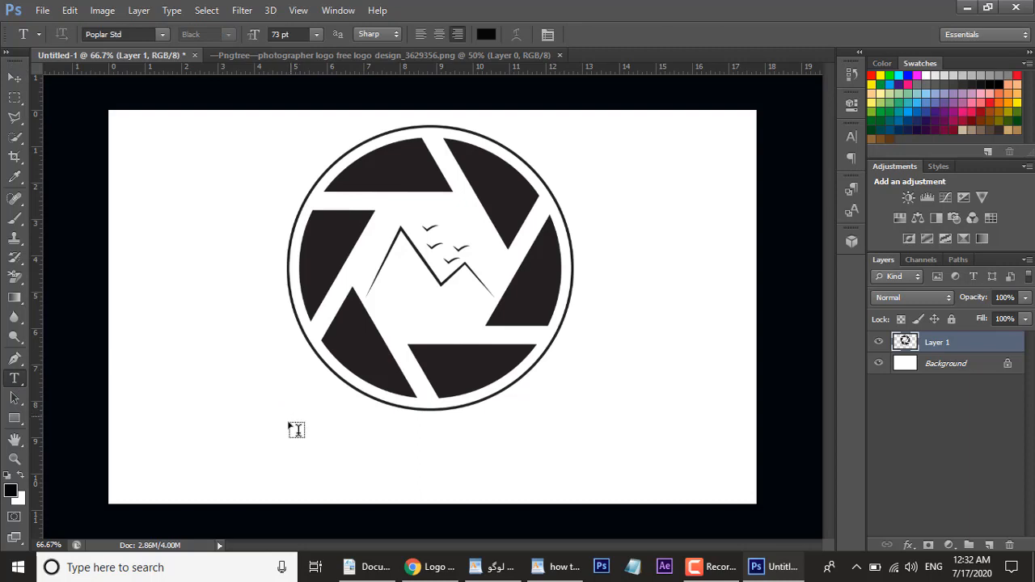
{"action": "left_click", "coordinate": [295, 431]}
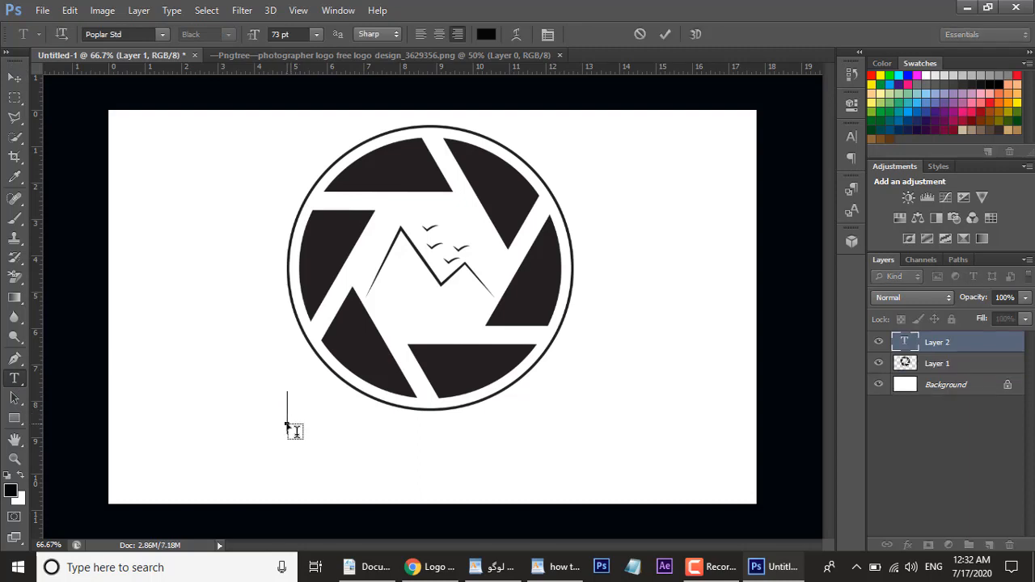
{"action": "type", "text": "Ali"}
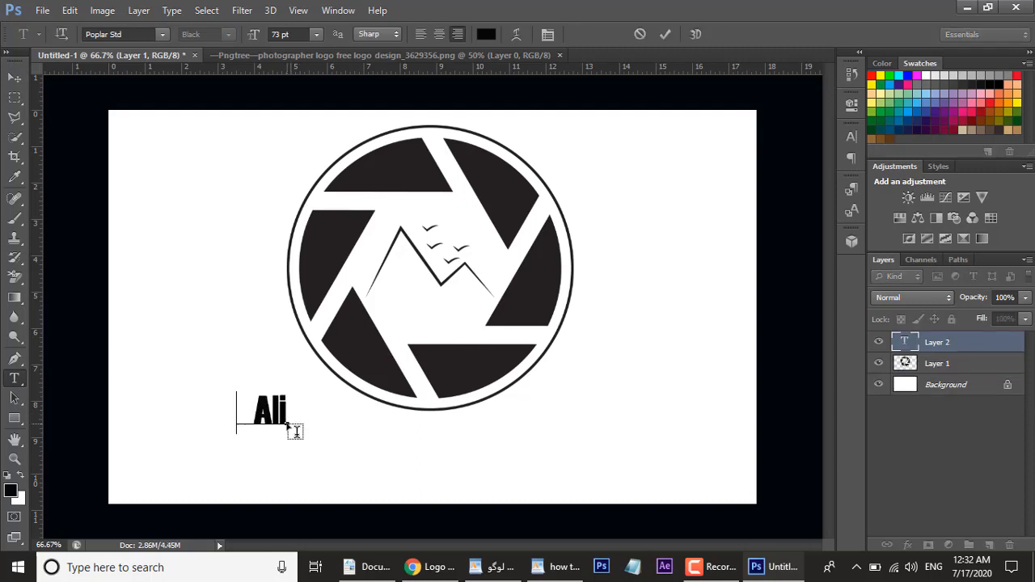
{"action": "type", "text": " onlien"}
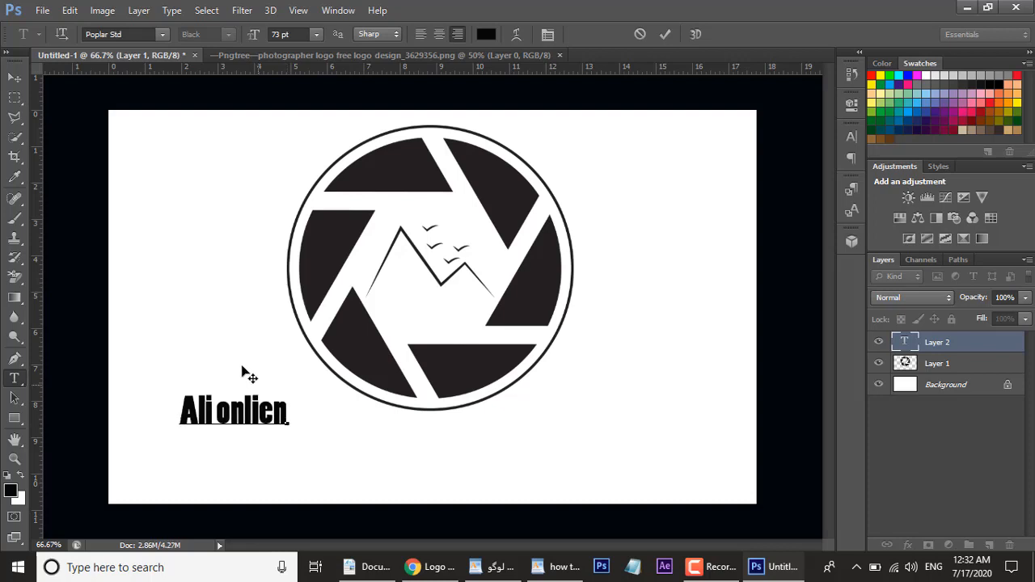
{"action": "left_click_drag", "start_coordinate": [226, 355], "coordinate": [432, 391]}
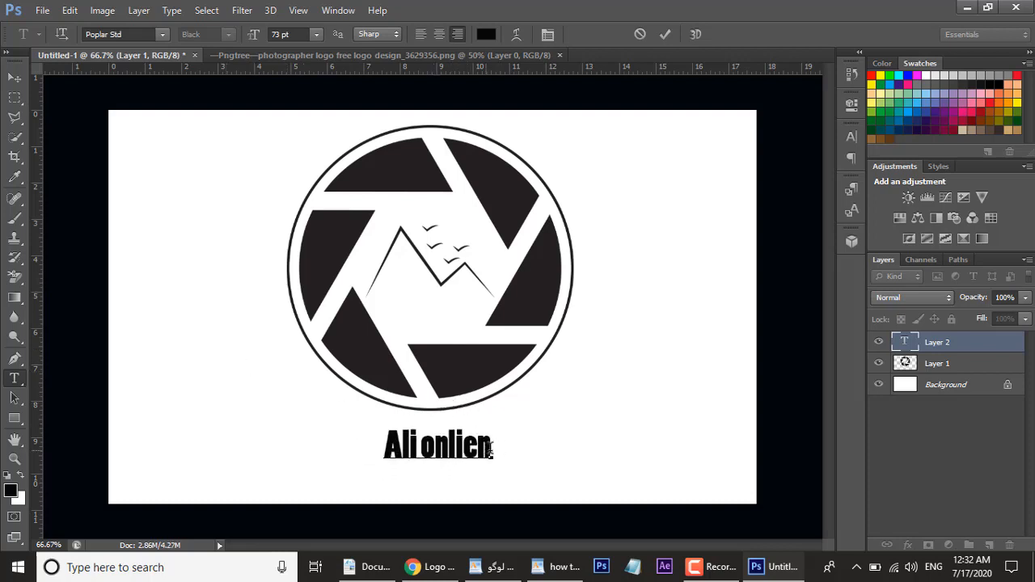
Step: Correct the text so it reads "Ali online" and commit the edit
{"action": "left_click", "coordinate": [491, 450]}
{"action": "key", "text": "BackSpace"}
{"action": "key", "text": "BackSpace"}
{"action": "key", "text": "BackSpace"}
{"action": "key", "text": "BackSpace"}
{"action": "key", "text": "BackSpace"}
{"action": "key", "text": "BackSpace"}
{"action": "key", "text": "BackSpace"}
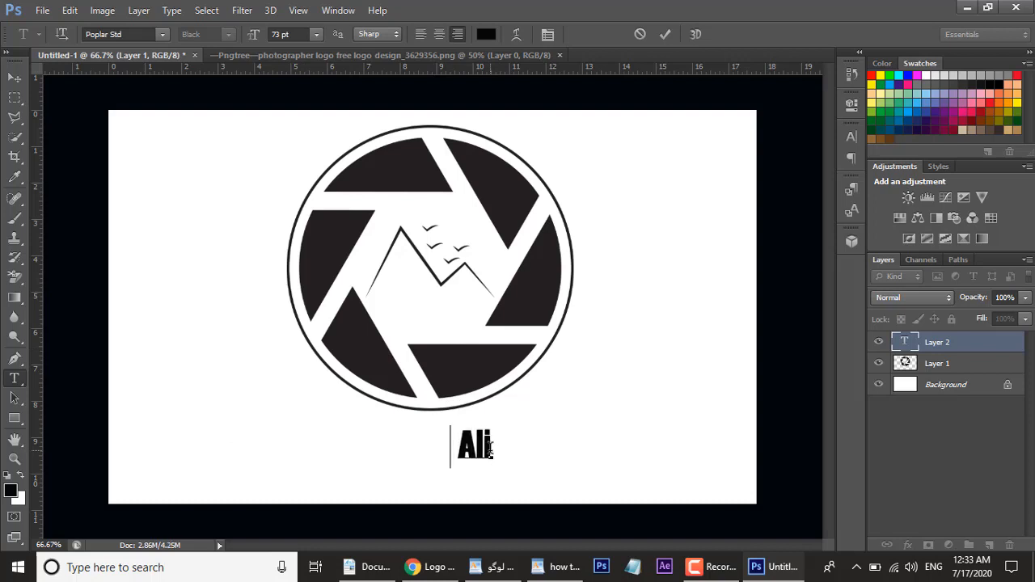
{"action": "type", "text": "jo"}
{"action": "key", "text": "BackSpace"}
{"action": "key", "text": "BackSpace"}
{"action": "key", "text": "BackSpace"}
{"action": "type", "text": "on"}
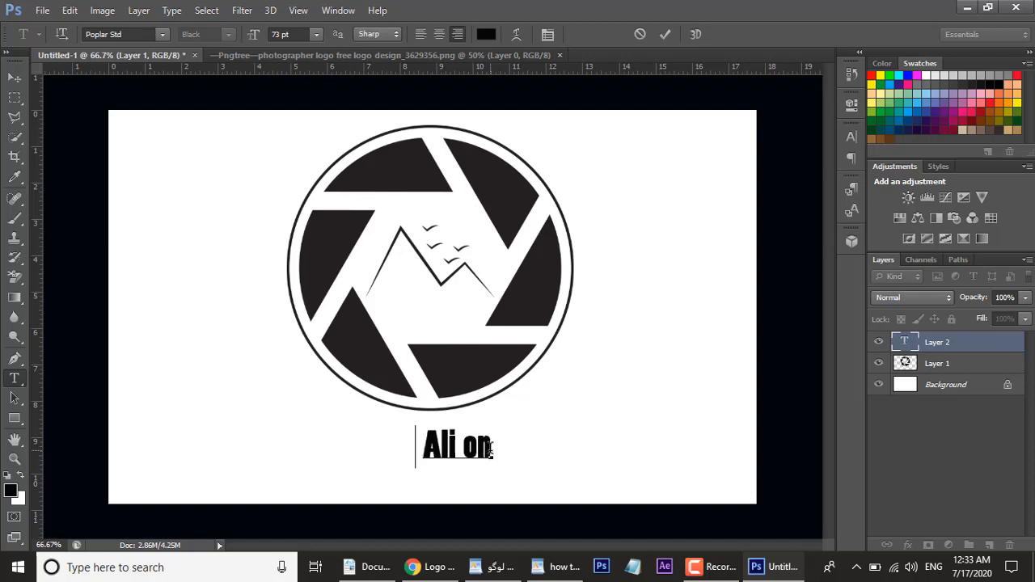
{"action": "type", "text": "line"}
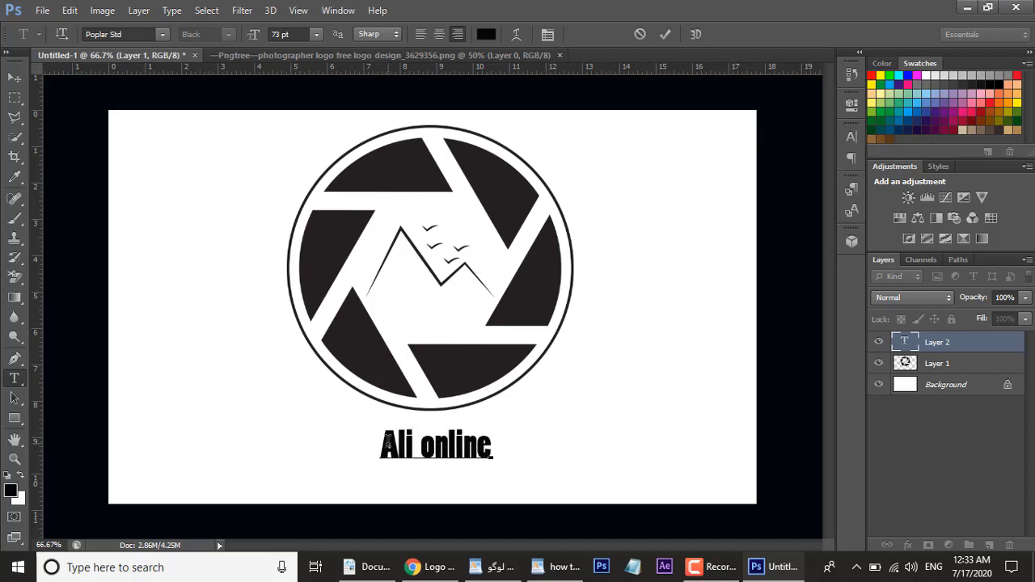
{"action": "left_click", "coordinate": [385, 438]}
{"action": "left_click", "coordinate": [894, 493]}
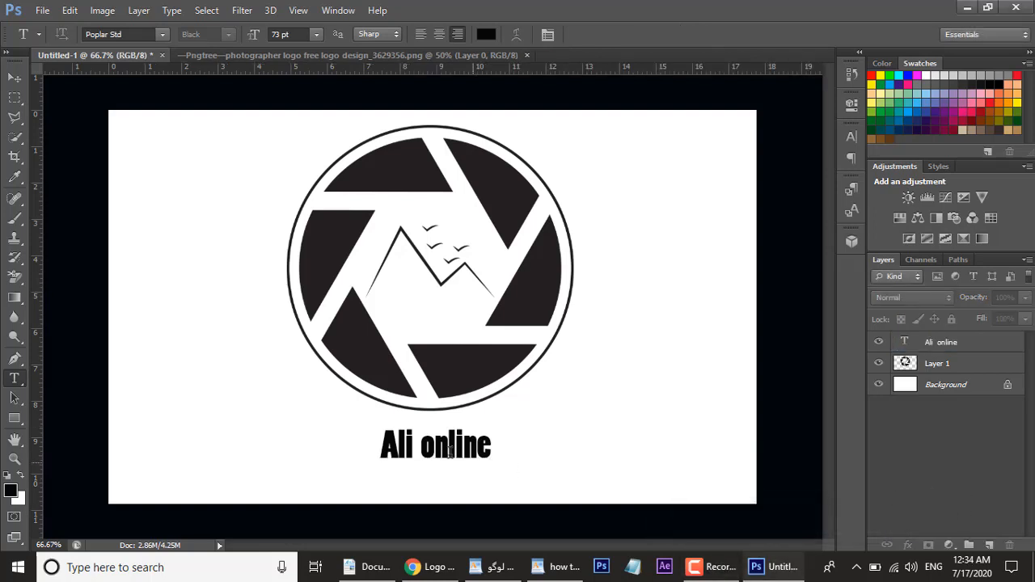
Step: Select the "Ali online" text and change its font to Bahnschrift
{"action": "left_click", "coordinate": [491, 444]}
{"action": "left_click_drag", "start_coordinate": [442, 437], "coordinate": [388, 446]}
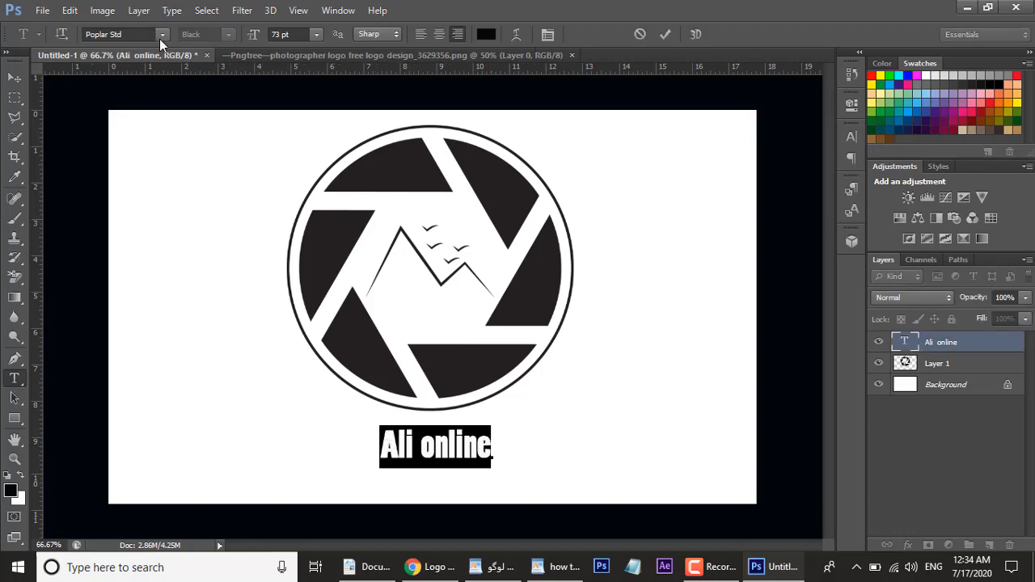
{"action": "left_click", "coordinate": [161, 38]}
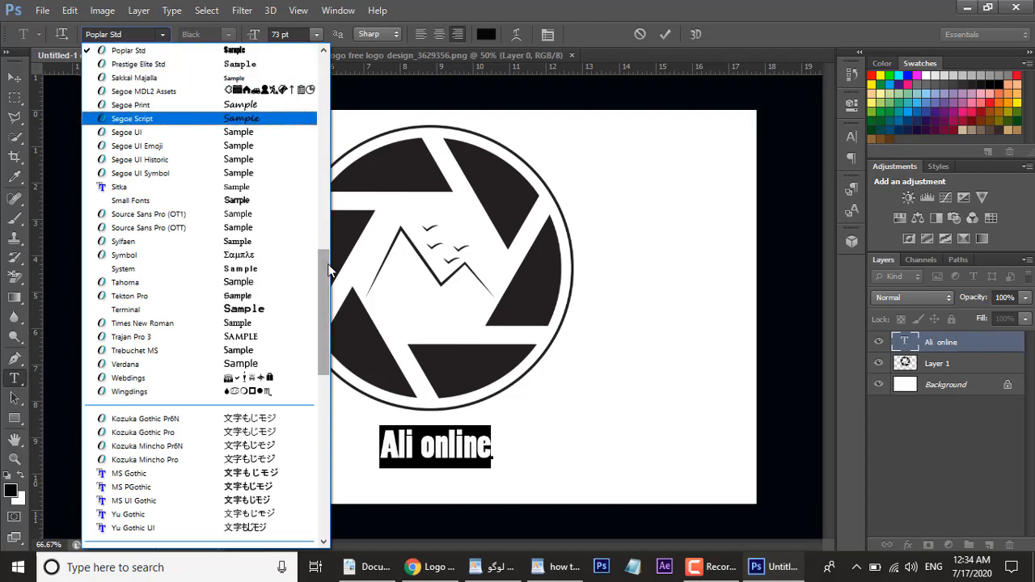
{"action": "left_click_drag", "start_coordinate": [330, 271], "coordinate": [314, 60]}
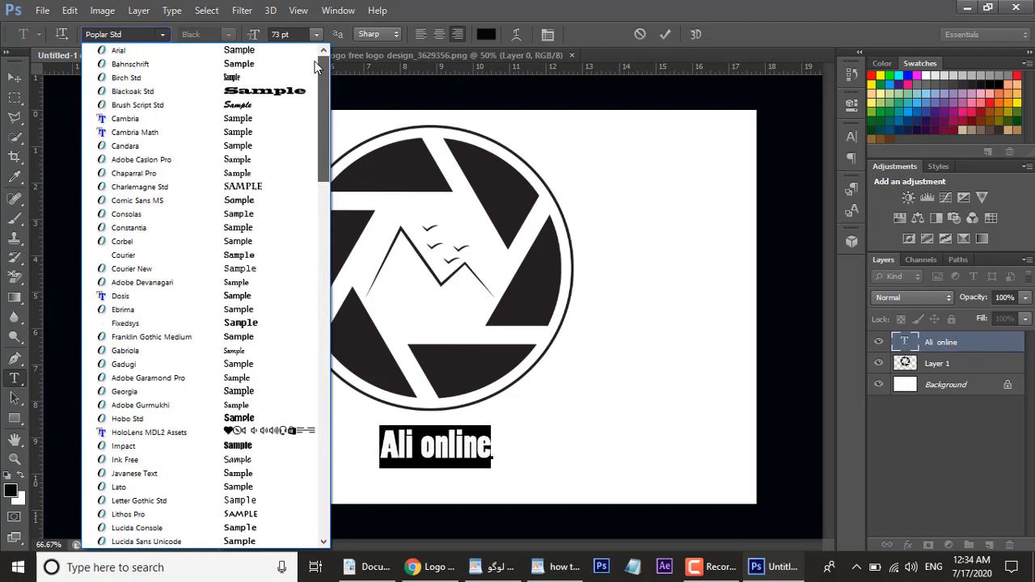
{"action": "left_click", "coordinate": [254, 53]}
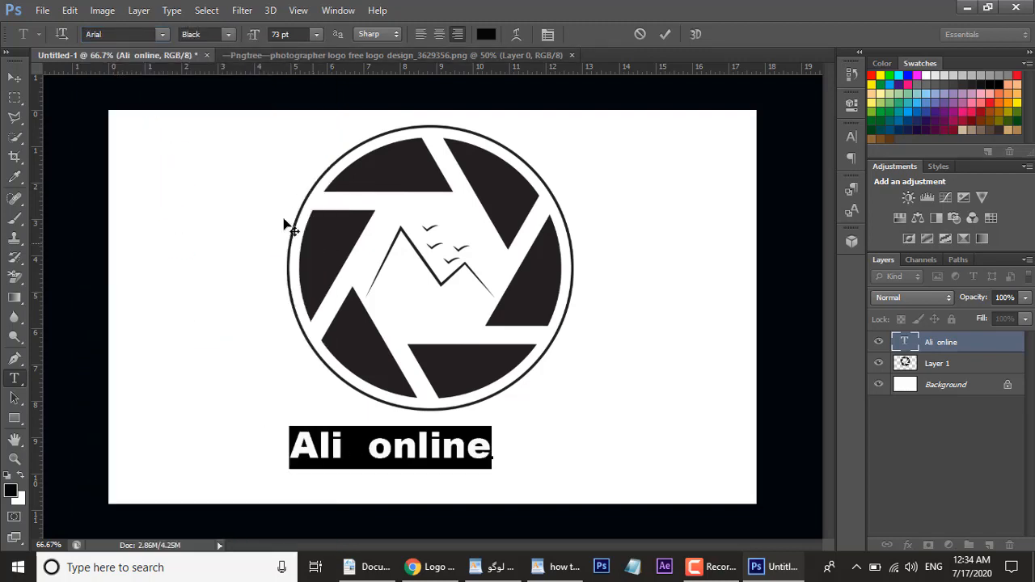
{"action": "left_click", "coordinate": [161, 34]}
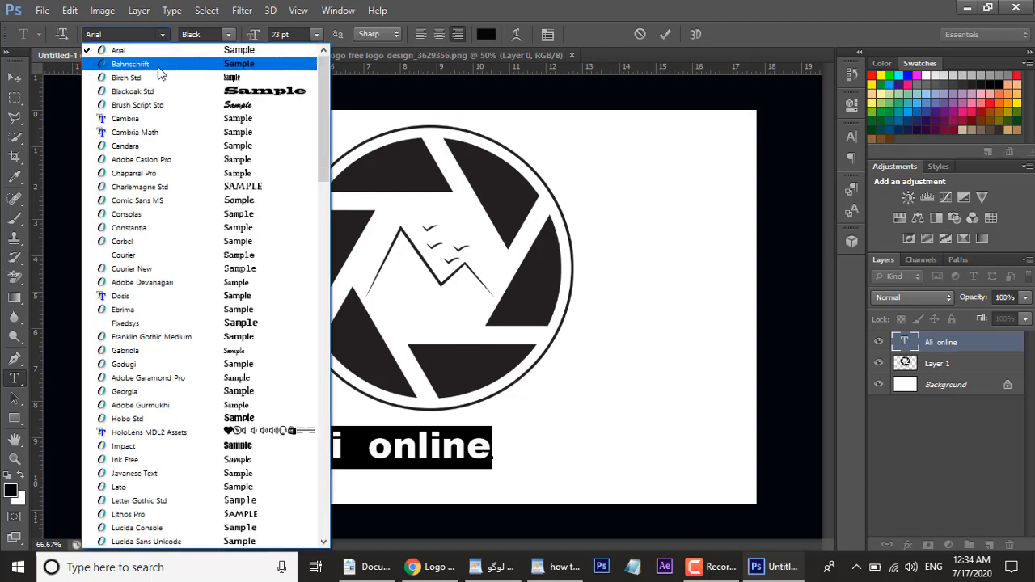
{"action": "left_click", "coordinate": [159, 68]}
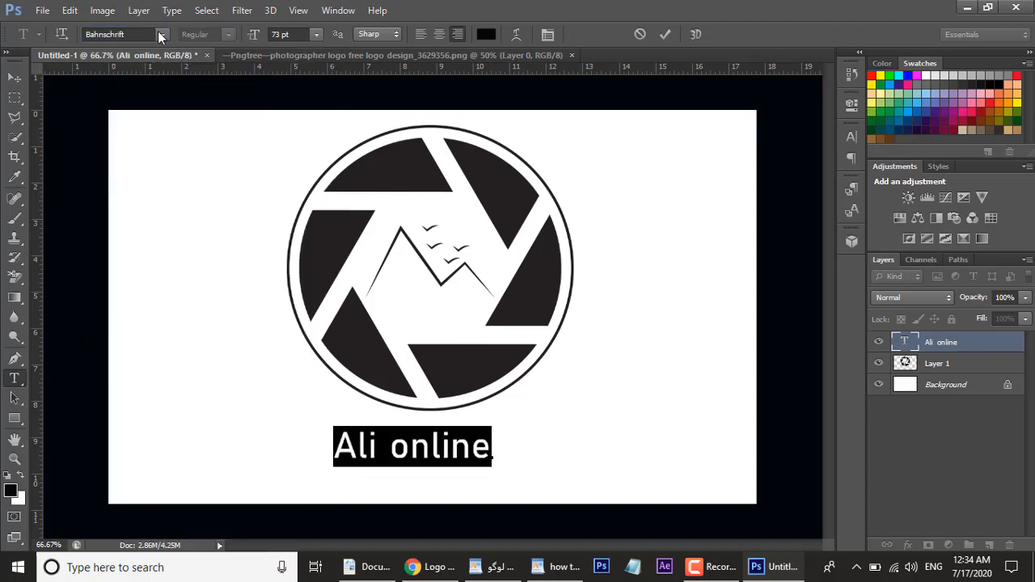
{"action": "left_click", "coordinate": [399, 446]}
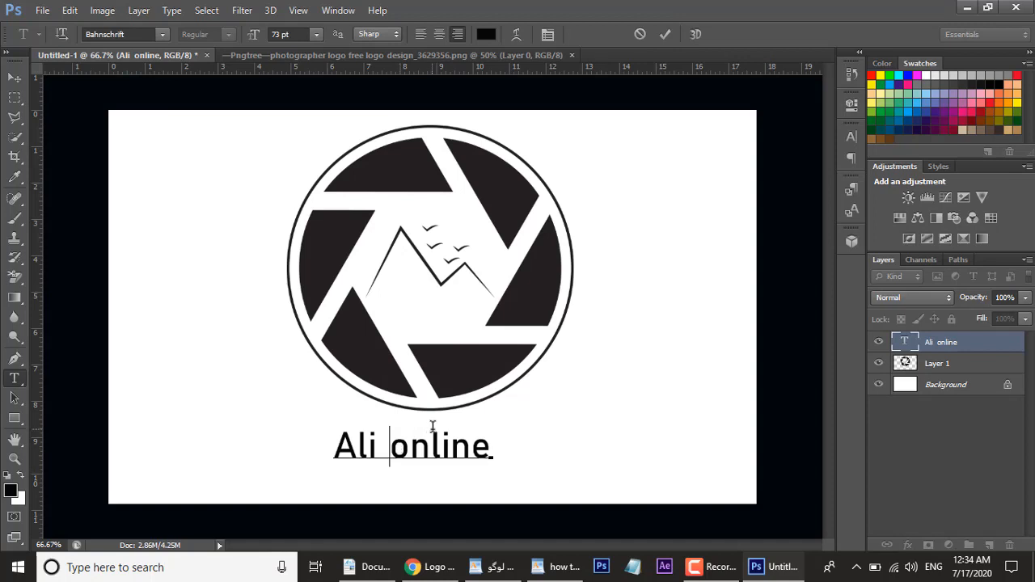
Step: Move the "Ali online" text slightly up and right so it sits centred under the logo circle
{"action": "left_click_drag", "start_coordinate": [434, 417], "coordinate": [454, 411]}
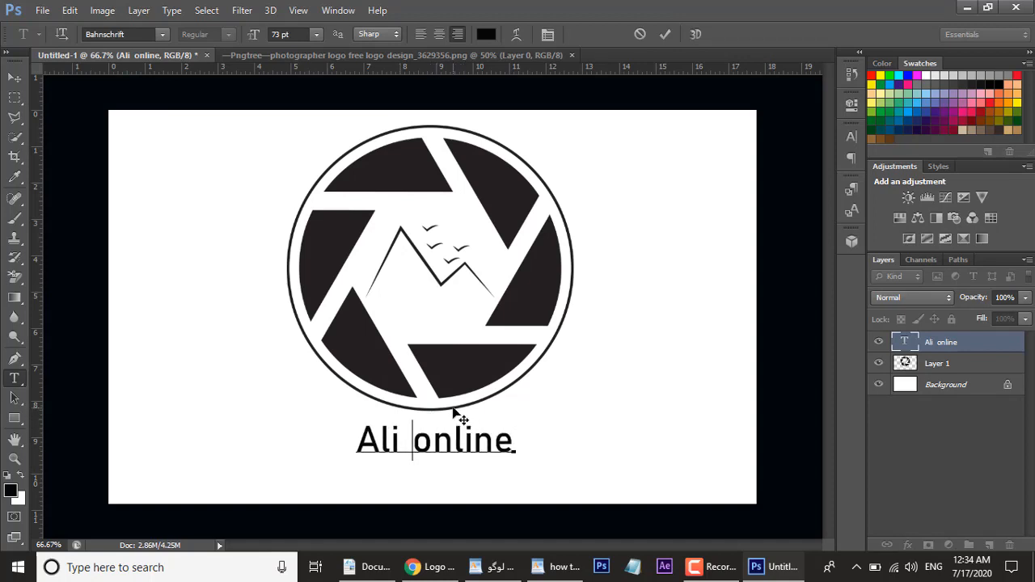
{"action": "left_click", "coordinate": [514, 447]}
Step: Try the Arc and Arc Lower warp styles on the text, then set the warp back to None and confirm
{"action": "left_click", "coordinate": [513, 37]}
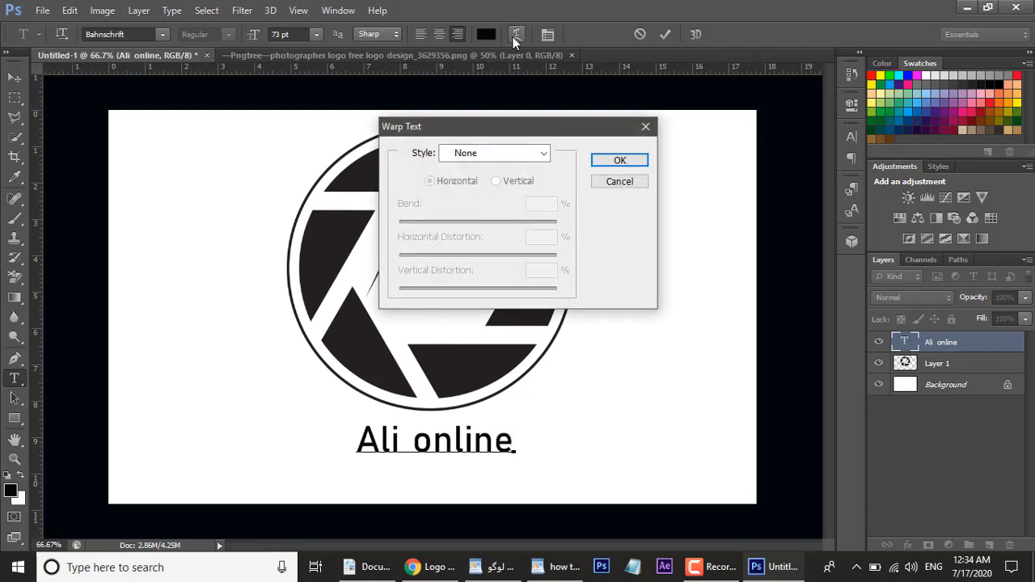
{"action": "left_click", "coordinate": [544, 155]}
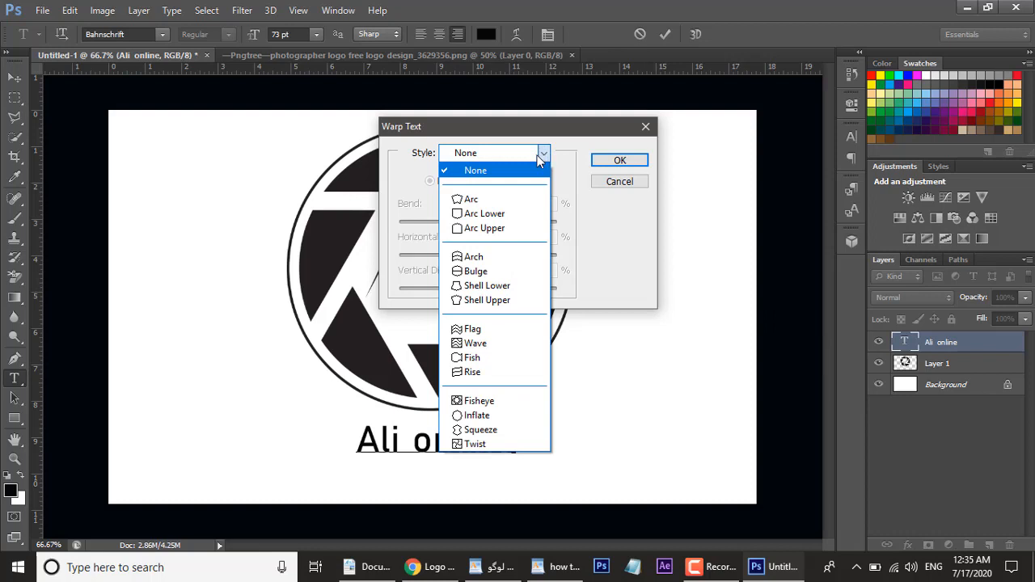
{"action": "left_click", "coordinate": [492, 202]}
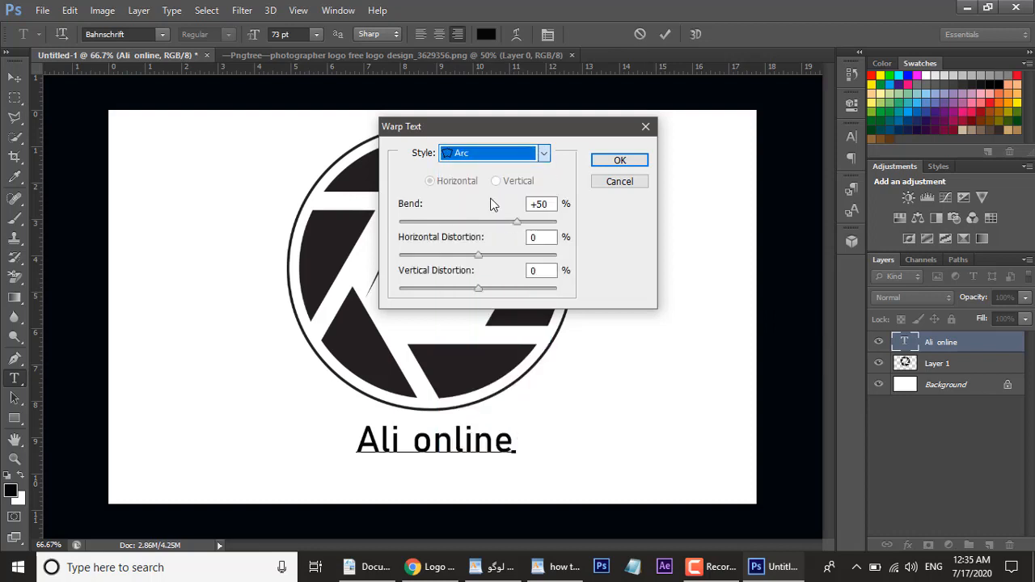
{"action": "left_click", "coordinate": [543, 156]}
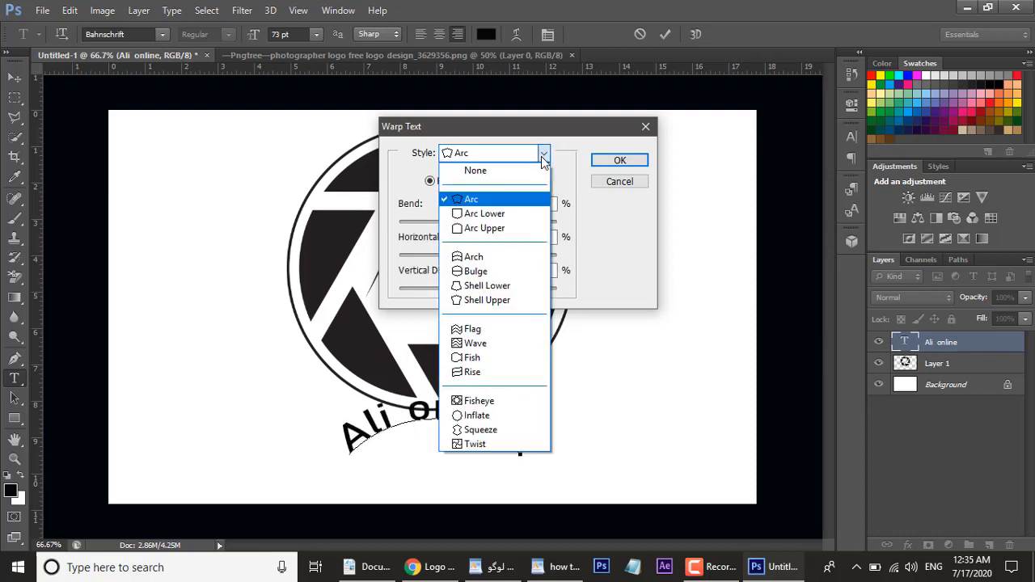
{"action": "left_click", "coordinate": [508, 216]}
{"action": "left_click", "coordinate": [546, 159]}
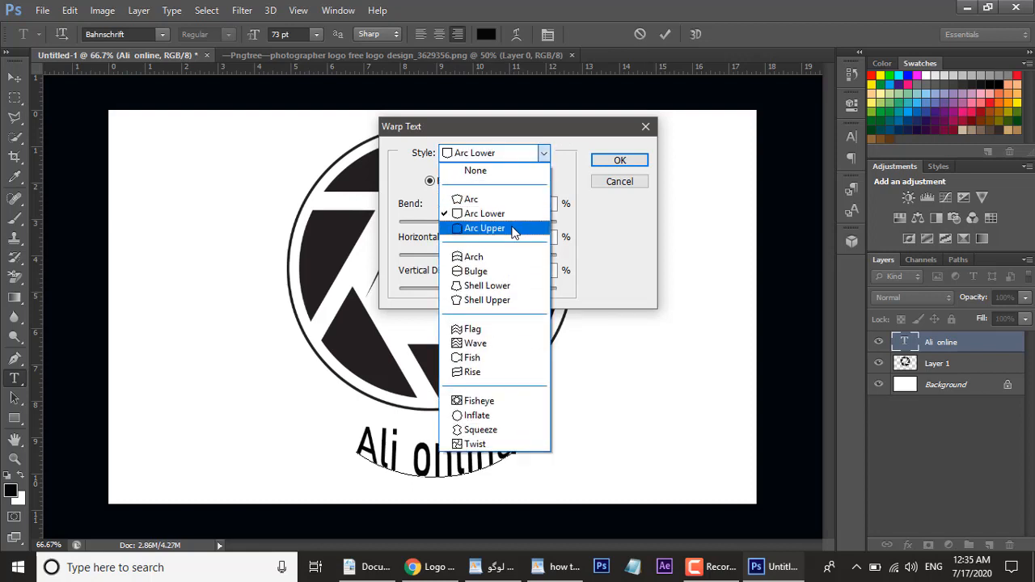
{"action": "left_click", "coordinate": [477, 170]}
{"action": "left_click", "coordinate": [616, 161]}
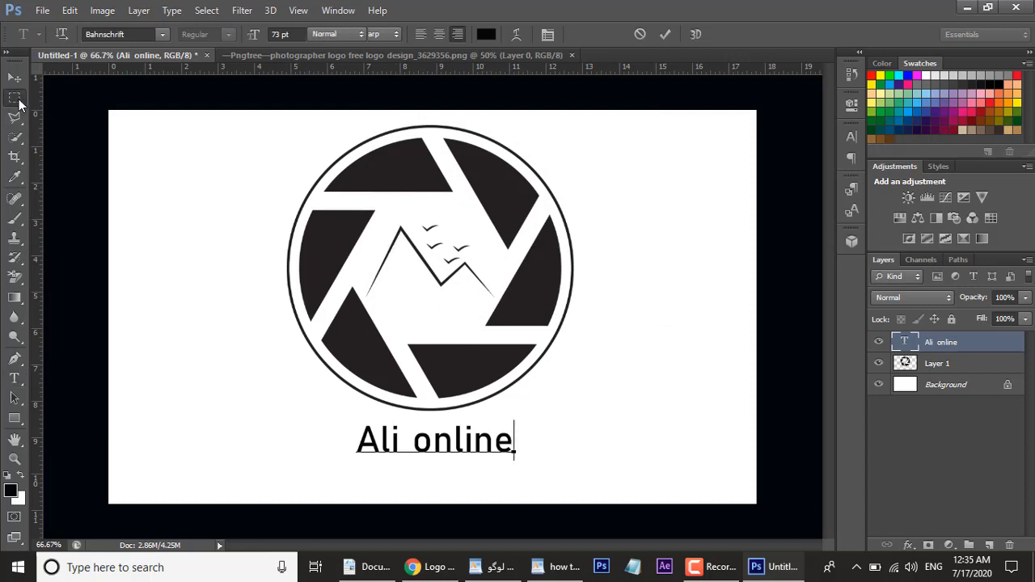
Step: Marquee-select the mountain and birds inside the circle and delete them from the logo layer, then select the leftover line fragment
{"action": "left_click", "coordinate": [15, 97]}
{"action": "left_click_drag", "start_coordinate": [384, 212], "coordinate": [494, 313]}
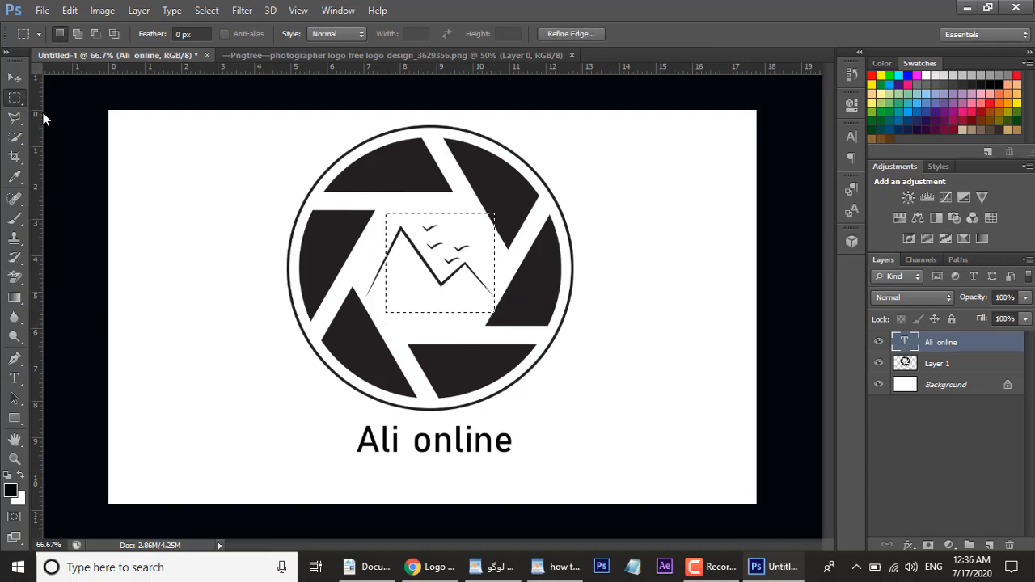
{"action": "key", "text": "Delete"}
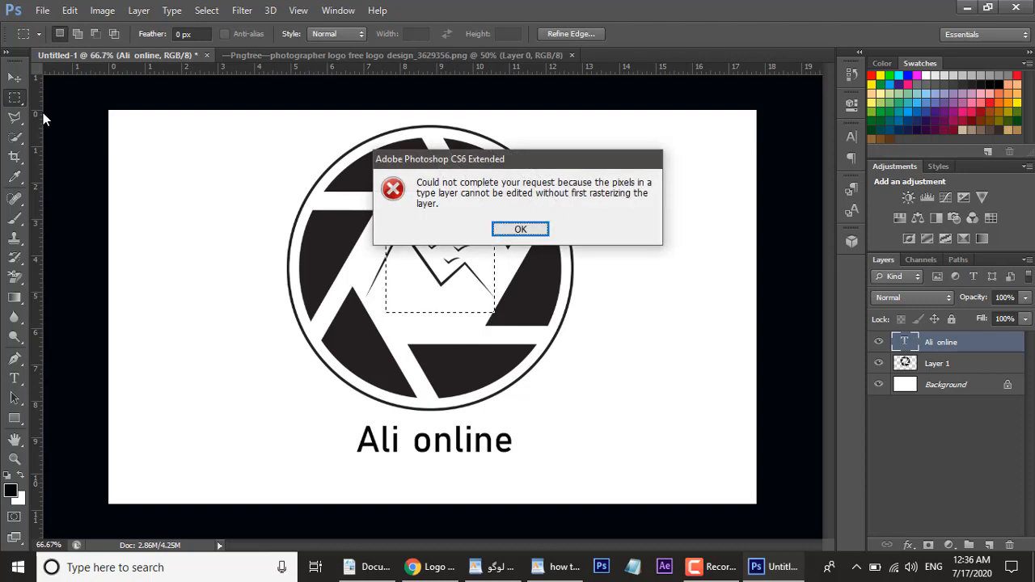
{"action": "left_click", "coordinate": [518, 230]}
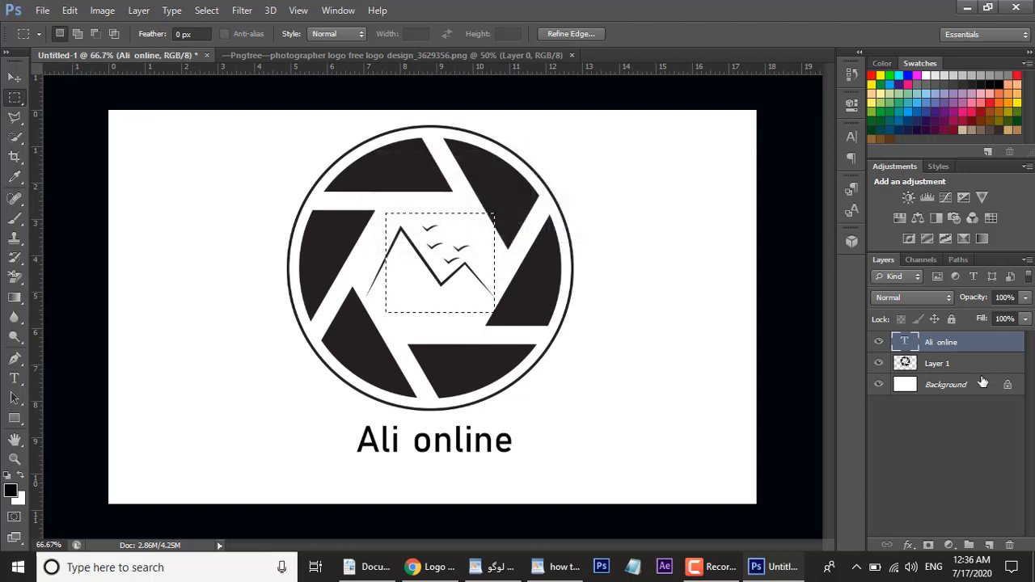
{"action": "left_click", "coordinate": [919, 368]}
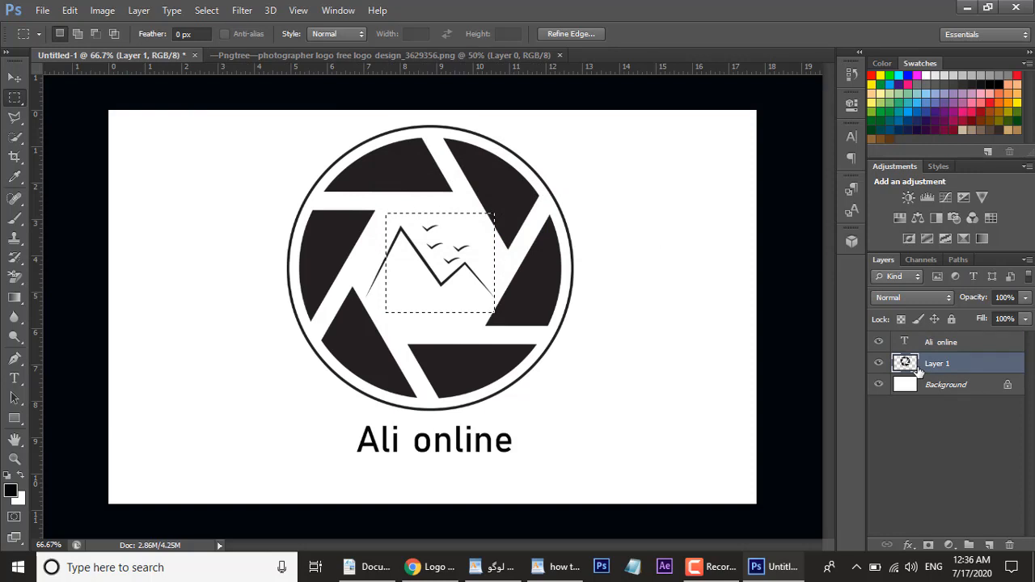
{"action": "key", "text": "Delete"}
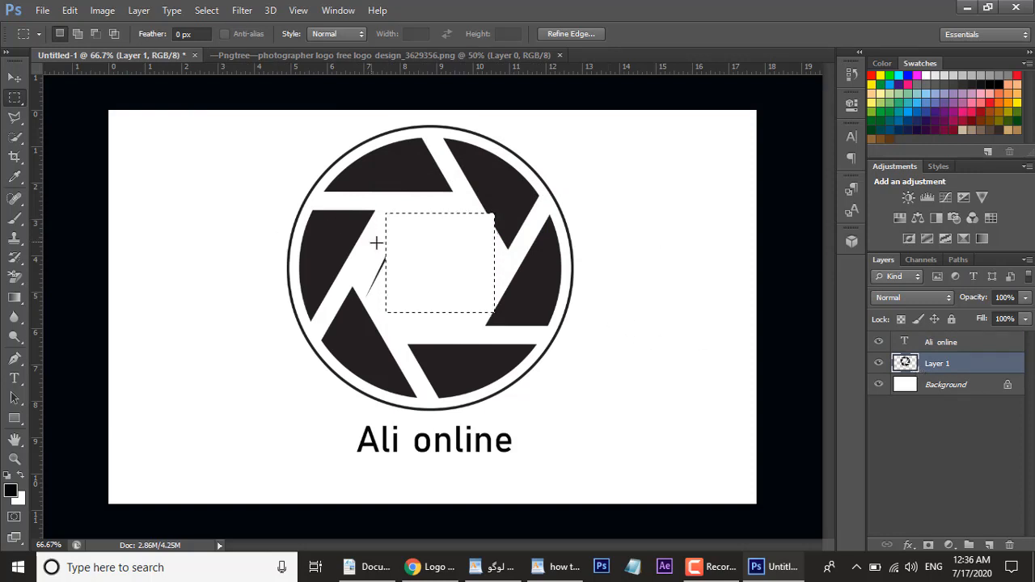
{"action": "left_click_drag", "start_coordinate": [373, 241], "coordinate": [396, 309]}
{"action": "left_click_drag", "start_coordinate": [365, 269], "coordinate": [384, 312]}
Step: Type a letter "A" in the cleared centre of the logo circle with the Type tool
{"action": "left_click", "coordinate": [15, 378]}
{"action": "left_click", "coordinate": [390, 255]}
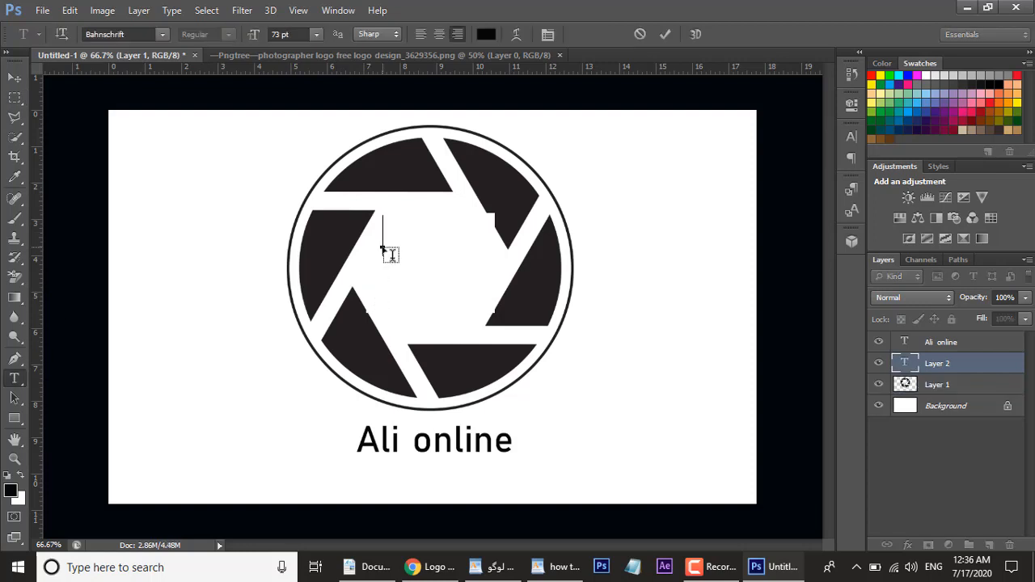
{"action": "type", "text": "A"}
{"action": "left_click_drag", "start_coordinate": [393, 224], "coordinate": [484, 204]}
Step: Free-transform the A, enlarging it and centring it inside the shutter circle, and apply the transformation
{"action": "key", "text": "ctrl+t"}
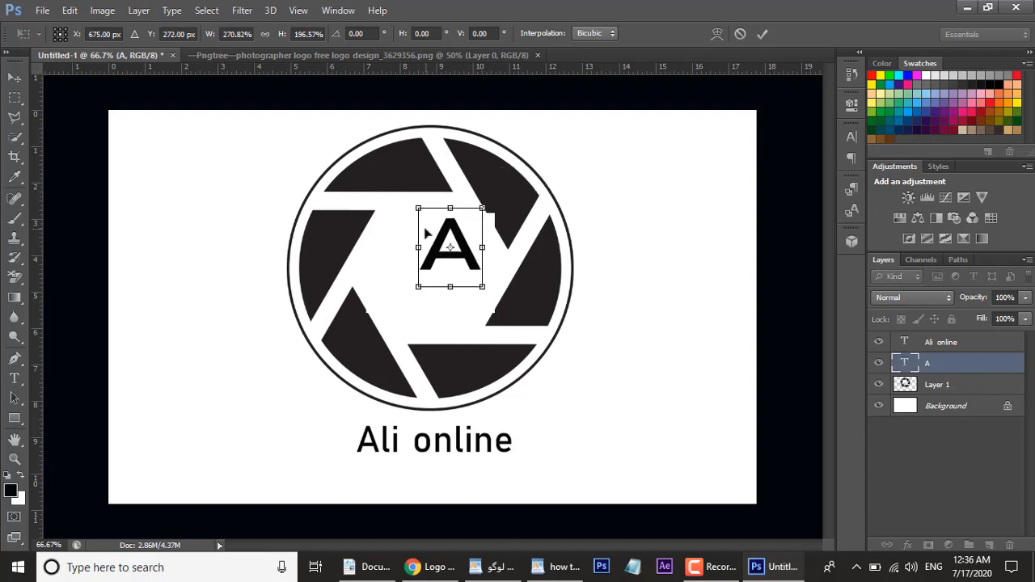
{"action": "left_click_drag", "start_coordinate": [429, 237], "coordinate": [393, 260]}
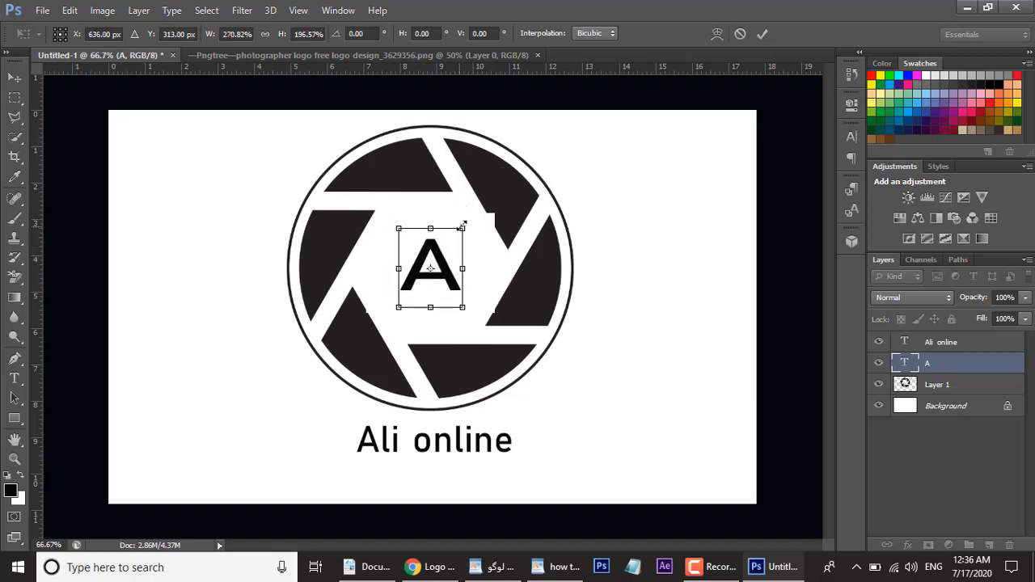
{"action": "left_click_drag", "start_coordinate": [462, 229], "coordinate": [484, 204]}
{"action": "left_click_drag", "start_coordinate": [411, 264], "coordinate": [400, 270]}
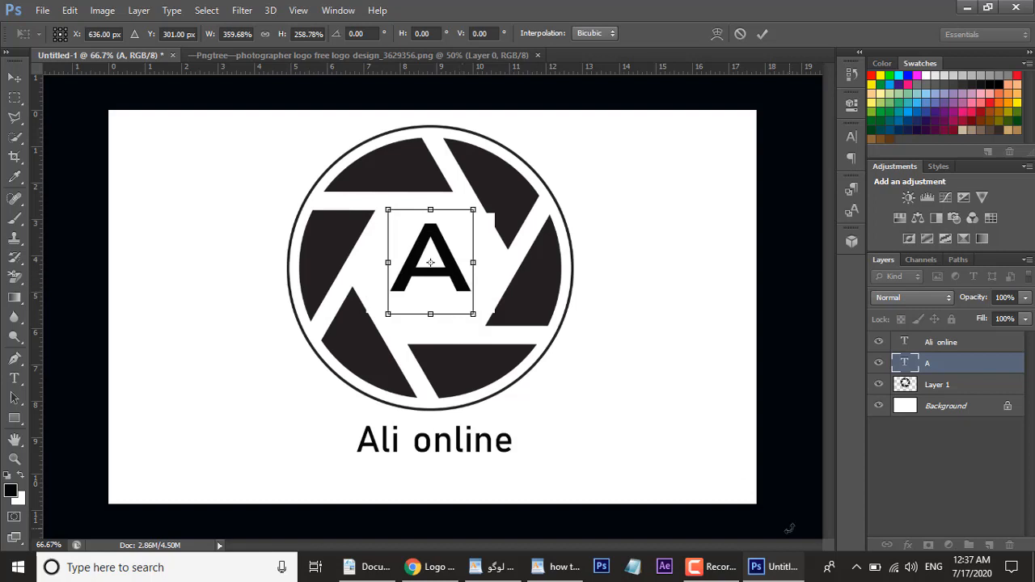
{"action": "left_click", "coordinate": [15, 77]}
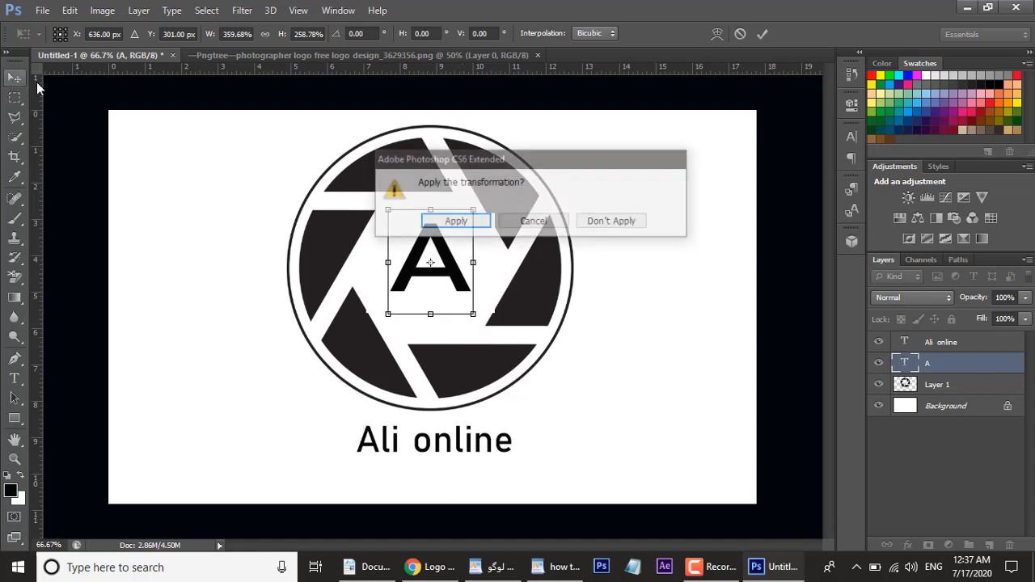
{"action": "left_click", "coordinate": [455, 227]}
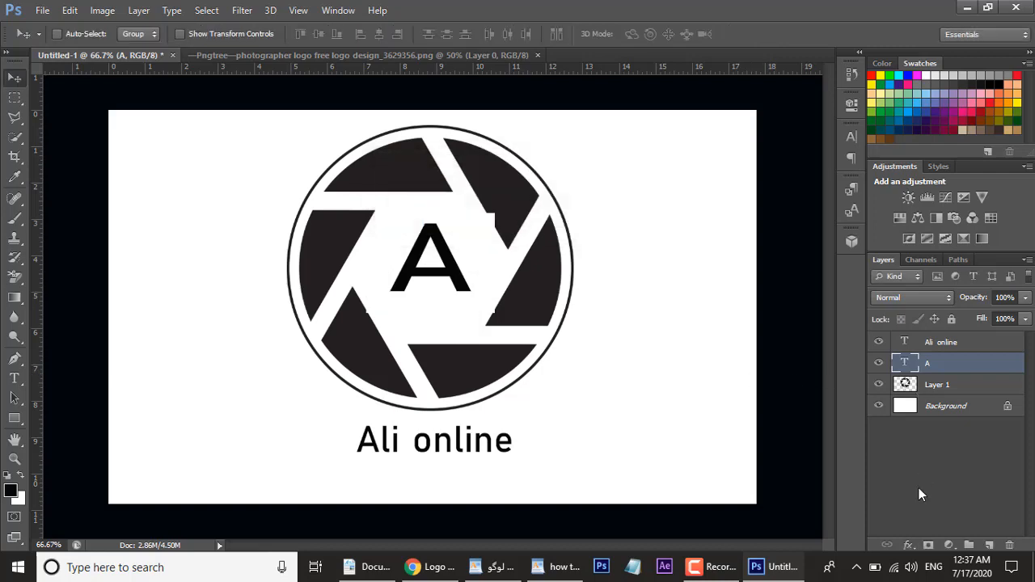
Step: Add a Color Overlay layer style to the A layer using dark red 922004
{"action": "left_click", "coordinate": [909, 546]}
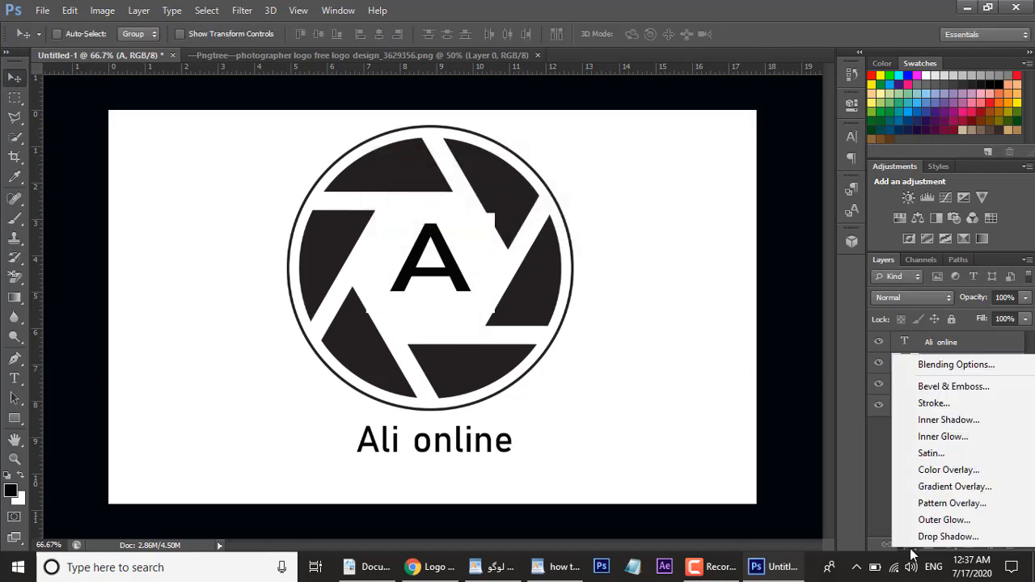
{"action": "left_click", "coordinate": [947, 470]}
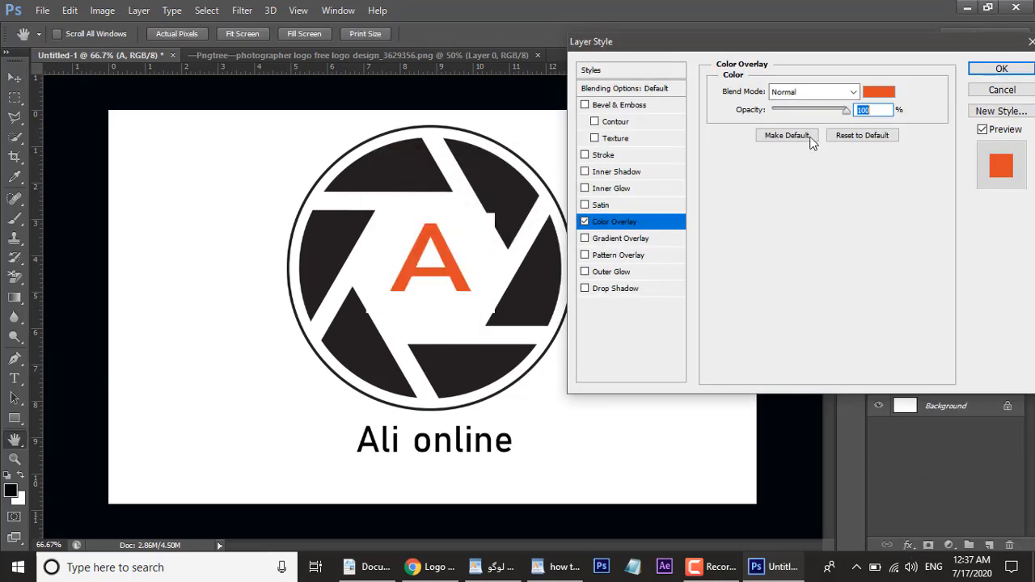
{"action": "left_click", "coordinate": [879, 92]}
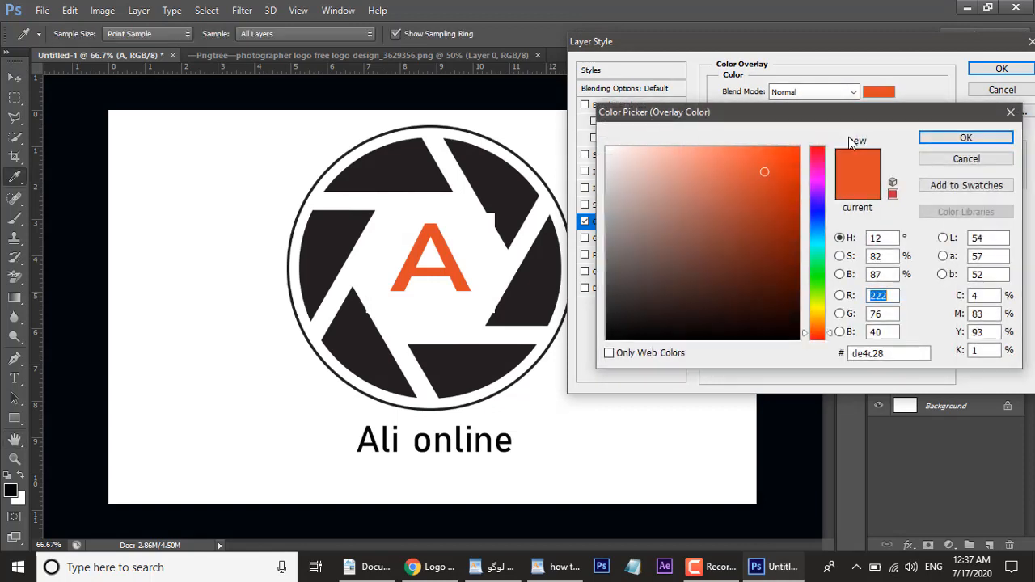
{"action": "left_click", "coordinate": [794, 228]}
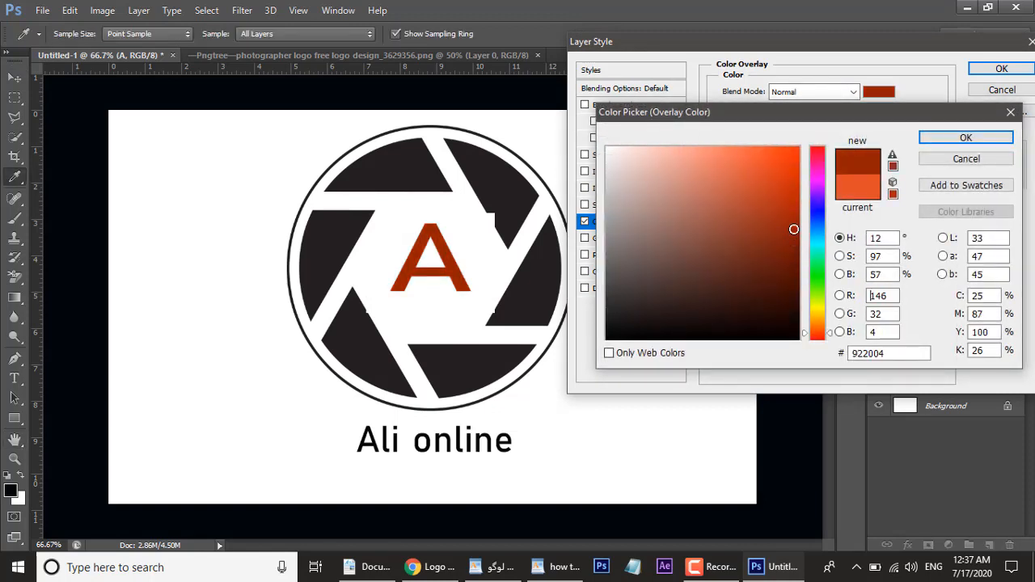
{"action": "left_click", "coordinate": [944, 139]}
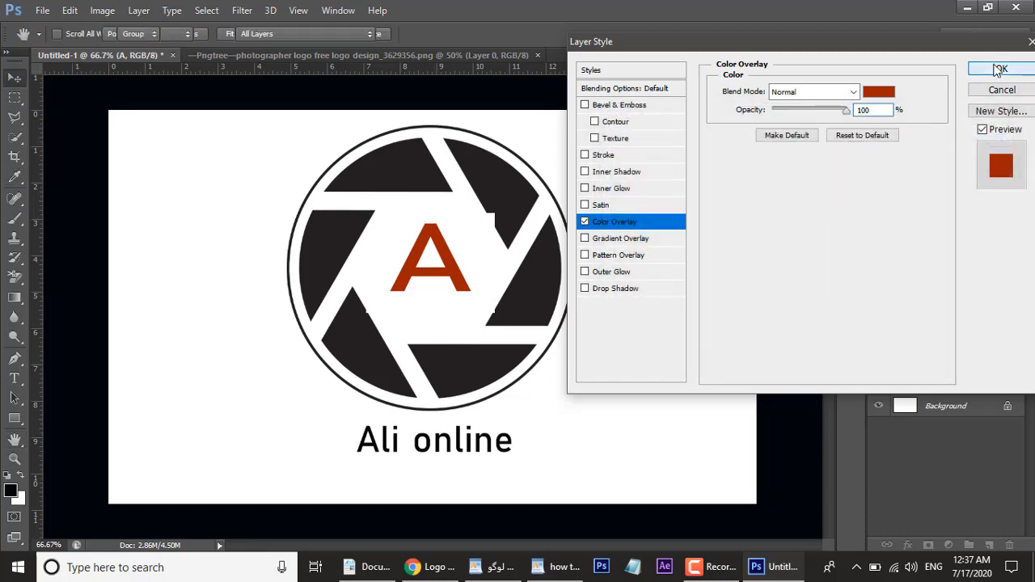
{"action": "left_click", "coordinate": [998, 71]}
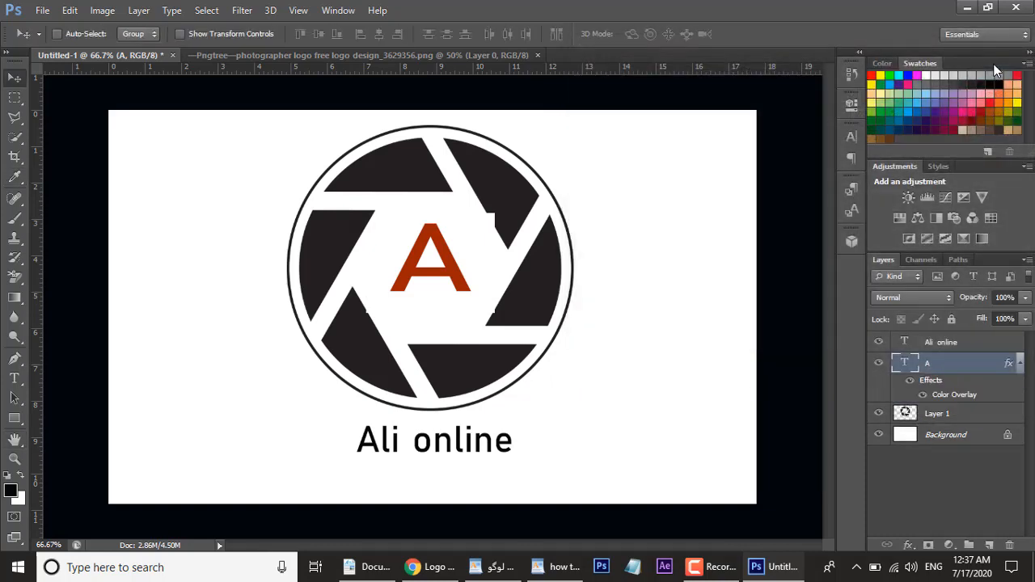